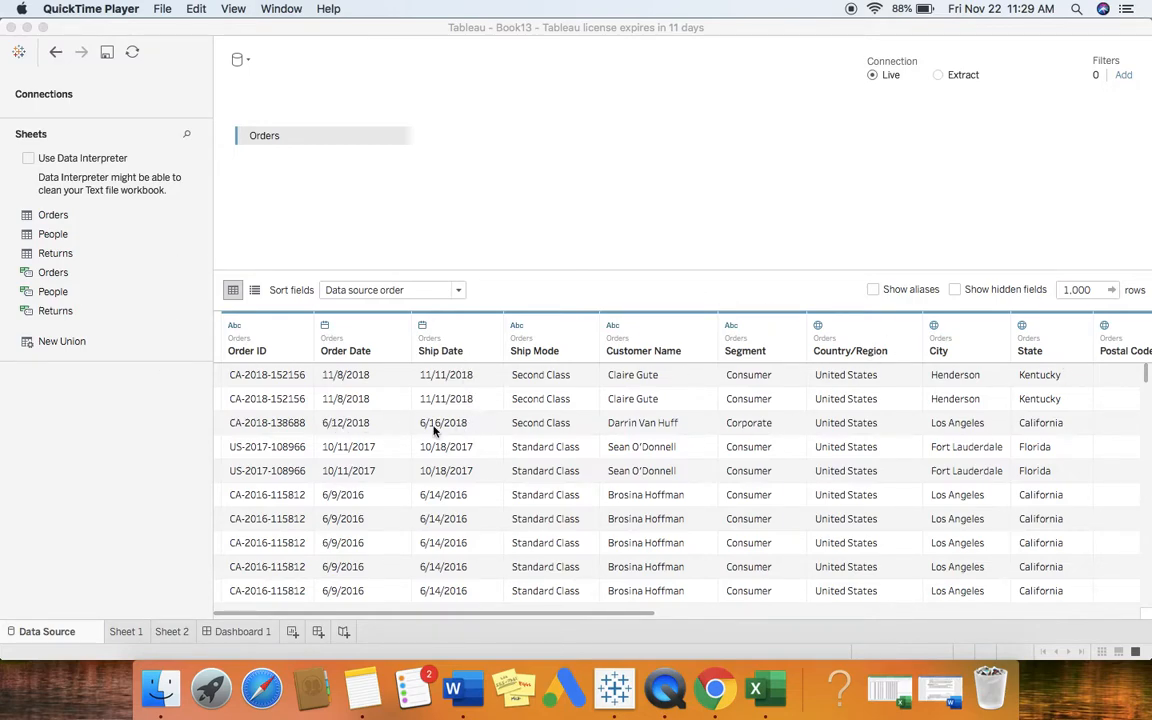
- Examine on the finished dashboard how selecting the Central, East, South and West bars in Sheet 2 changes the sales bars in Sheet 1
left_click(241, 638)
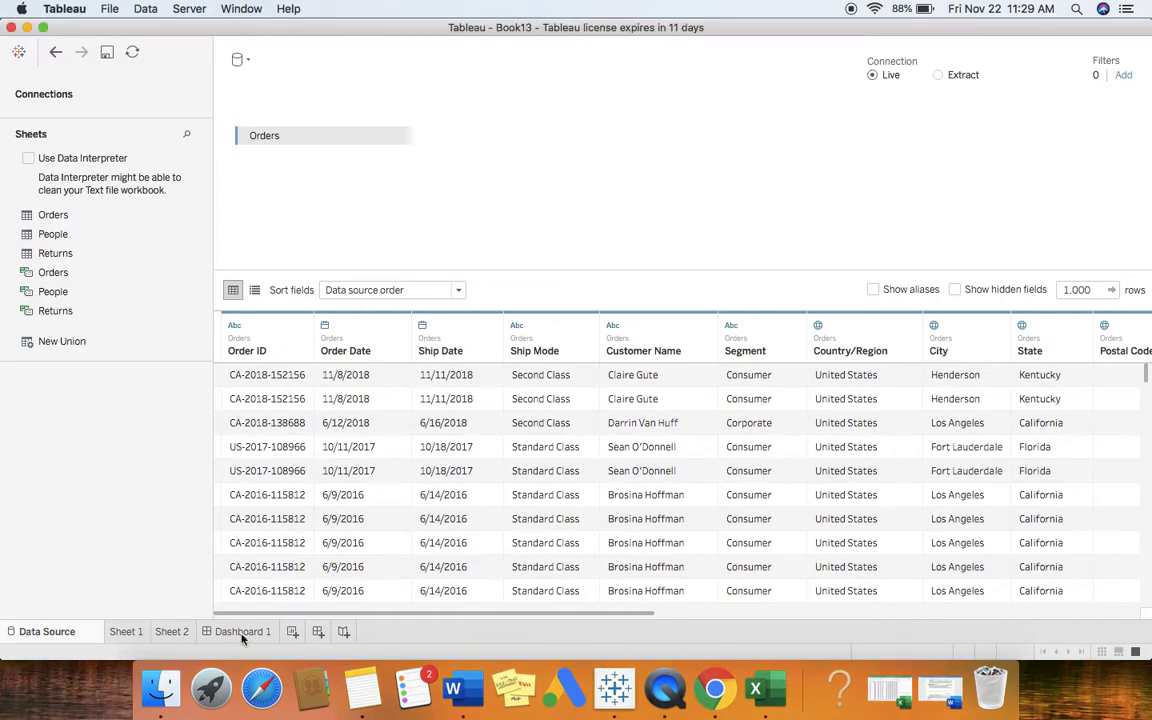
left_click(241, 633)
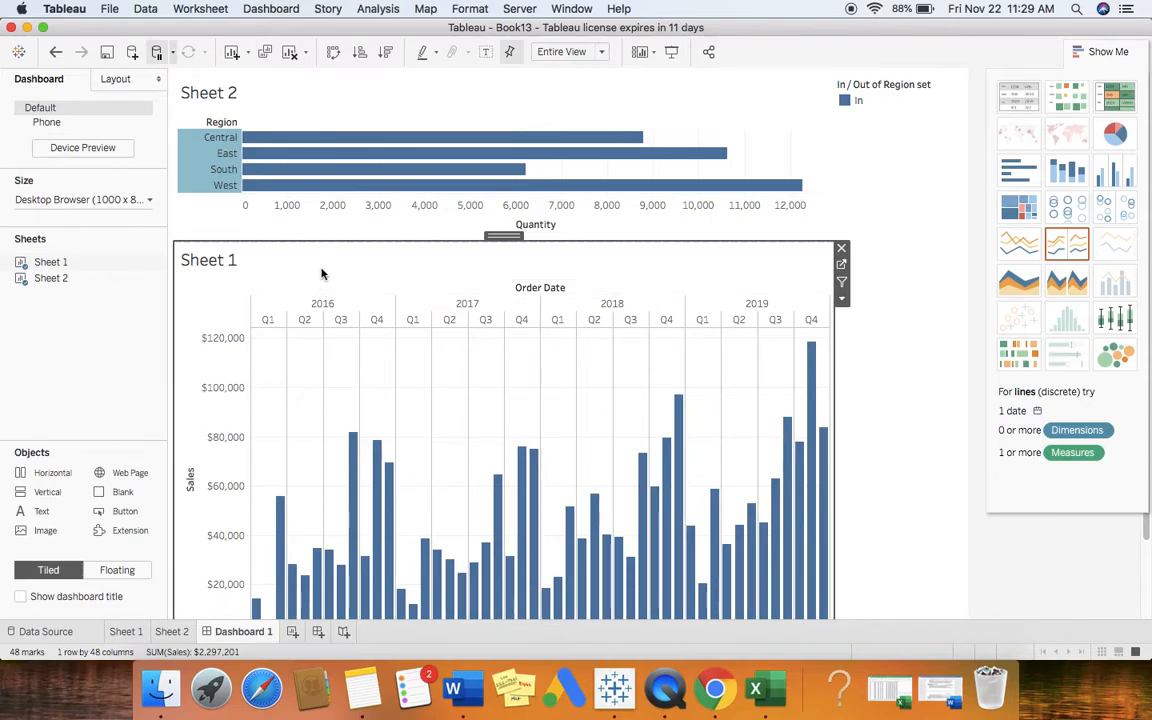
left_click(336, 143)
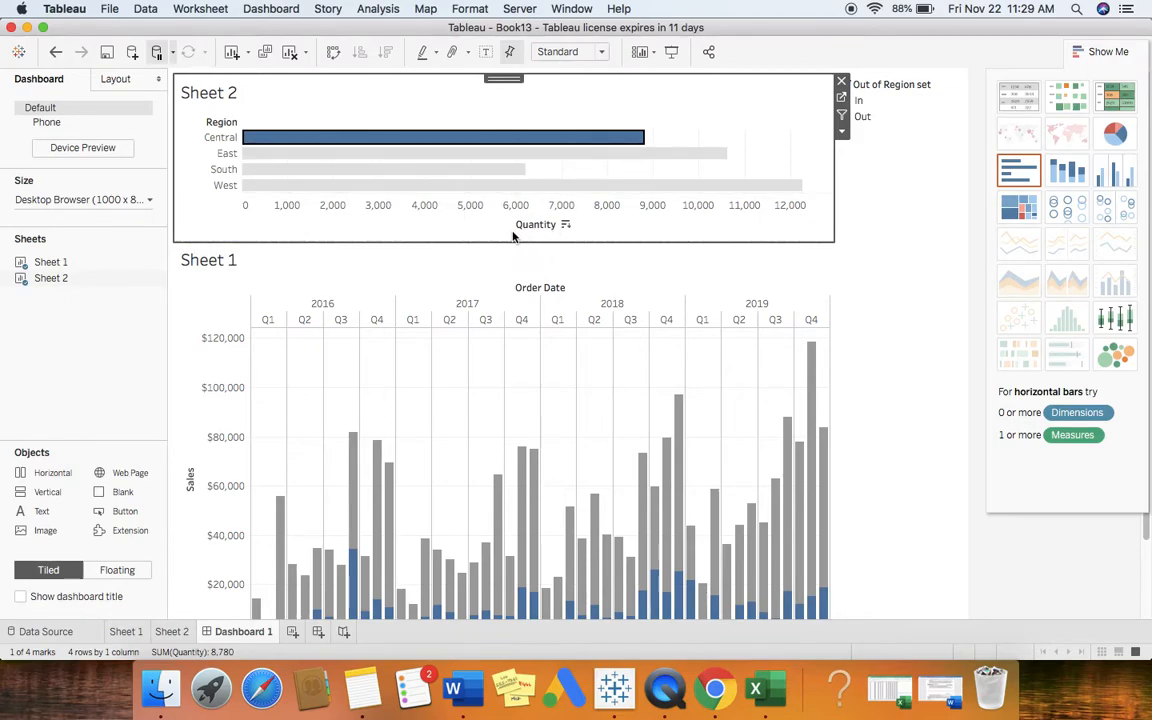
left_click(327, 154)
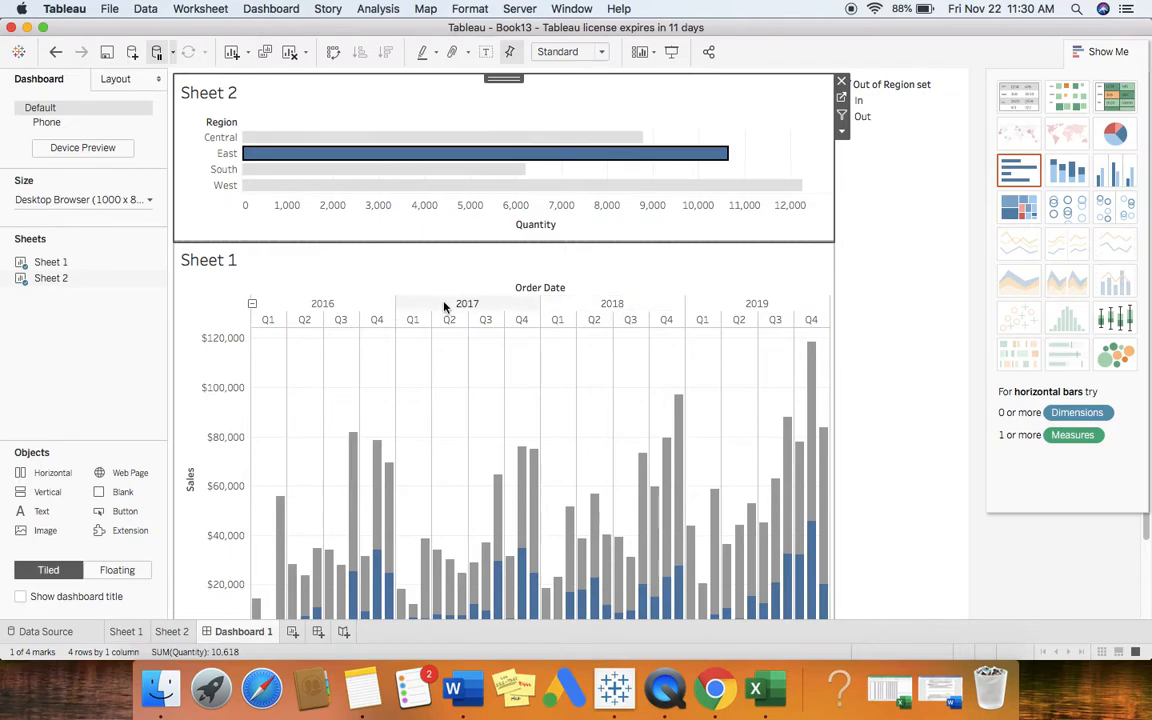
left_click(414, 187)
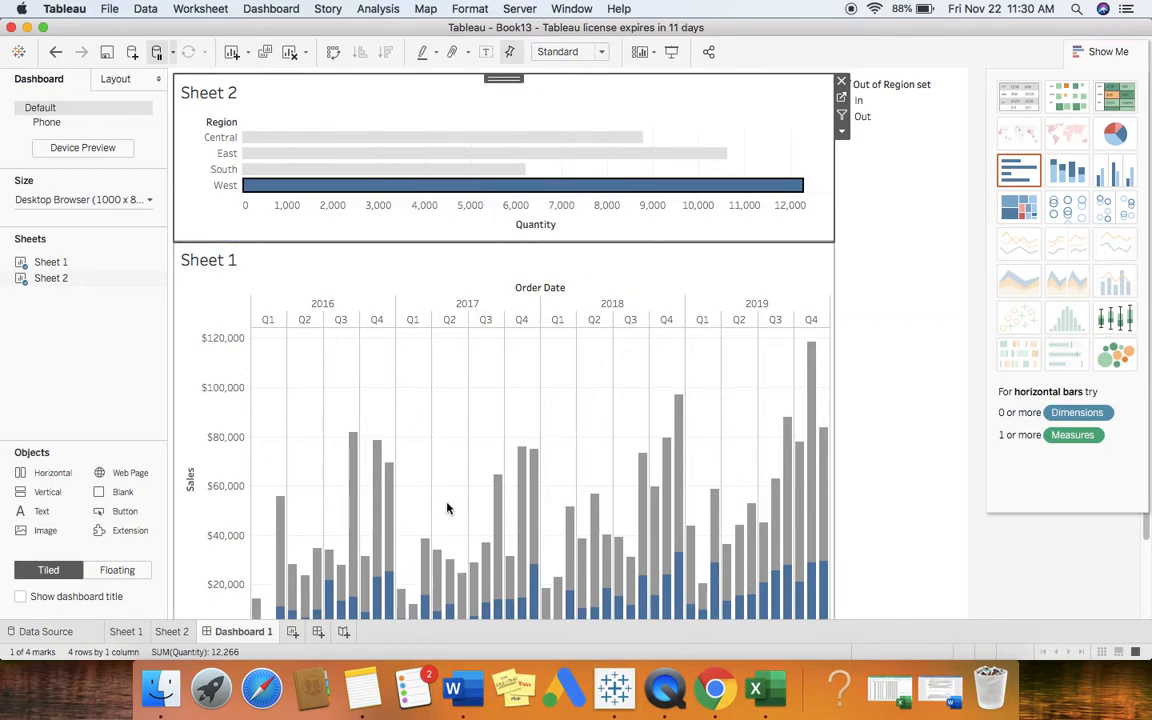
left_click(406, 177)
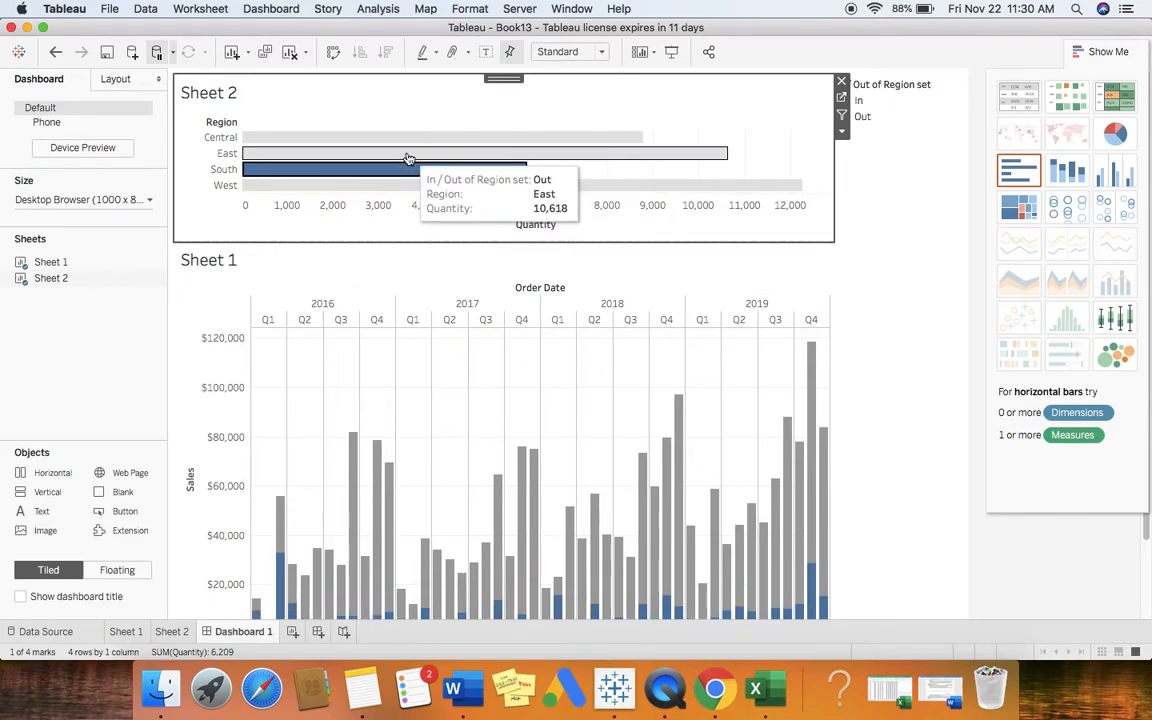
left_click(408, 157)
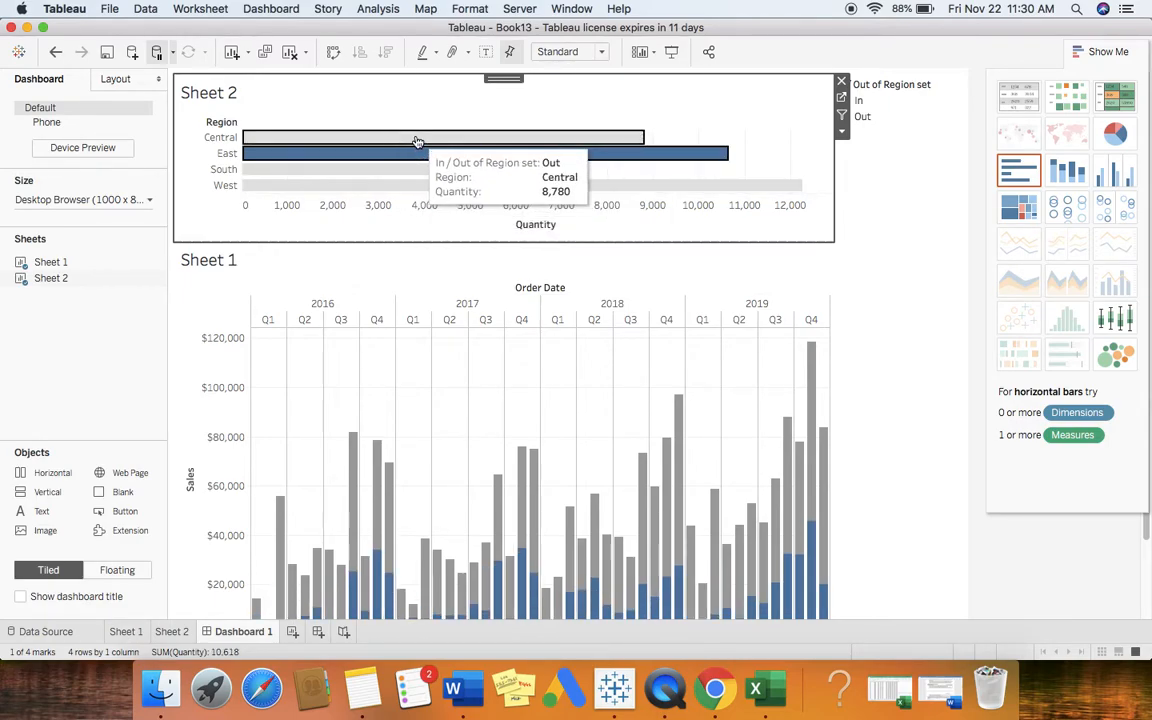
left_click(417, 138)
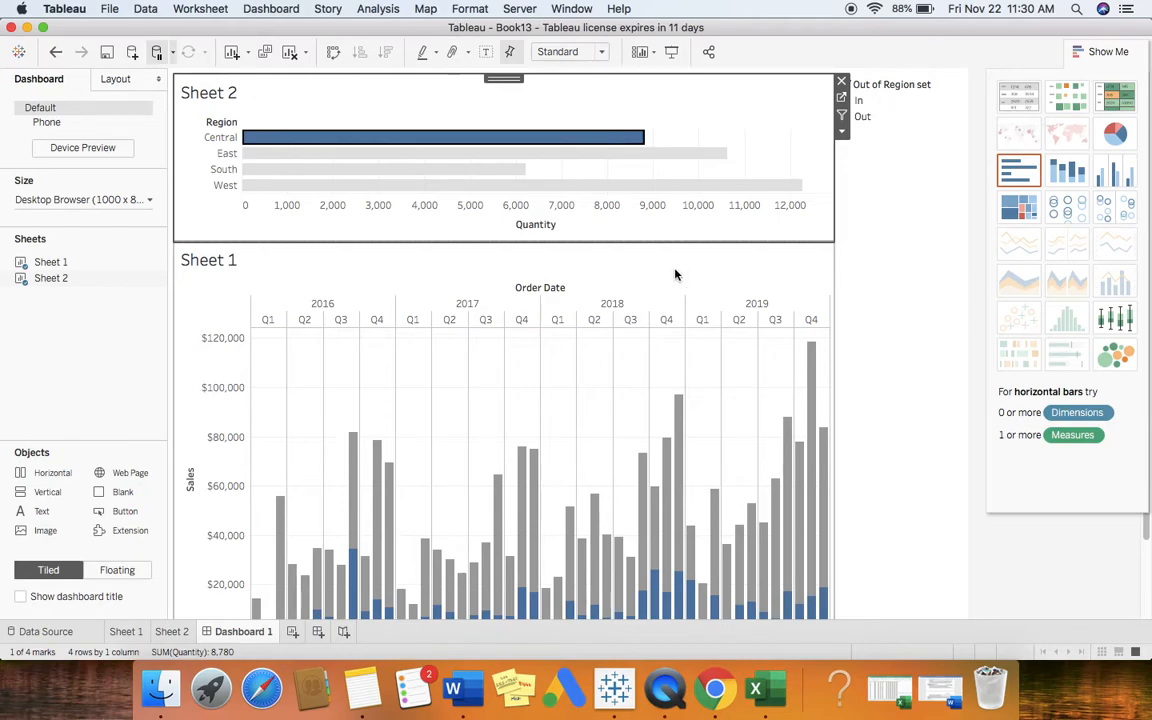
- Close the current workbook without saving and connect the new one to the saved Sample - Superstore data source
left_click(108, 10)
left_click(114, 57)
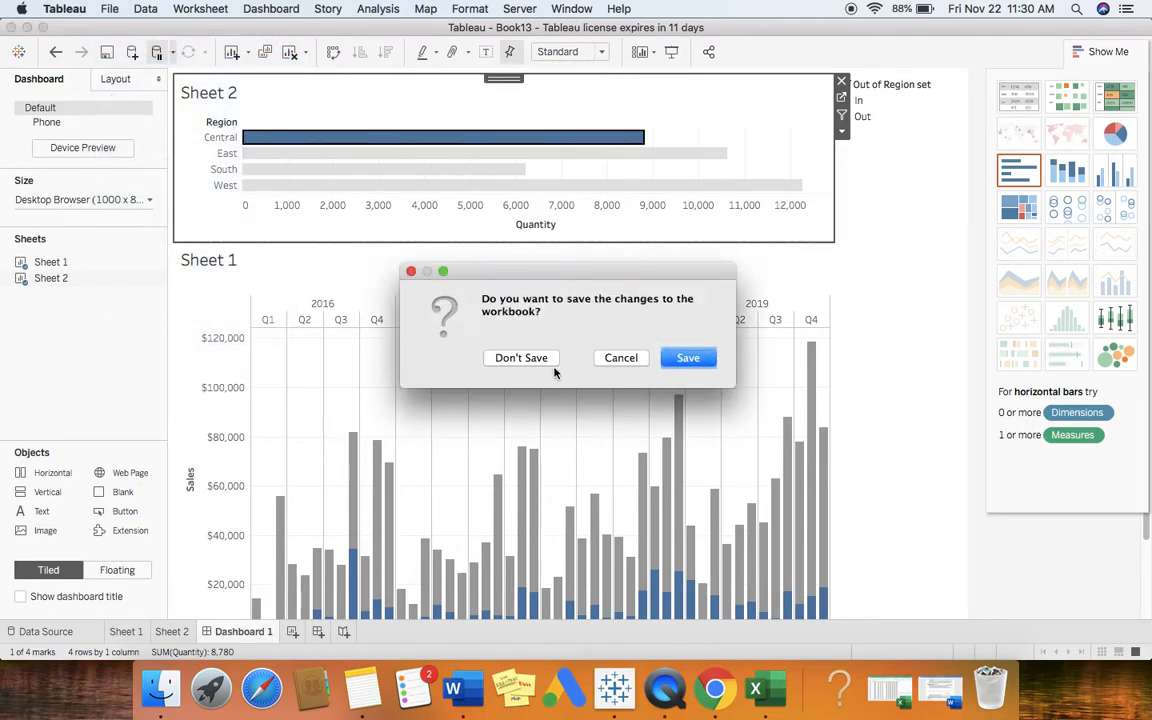
left_click(521, 358)
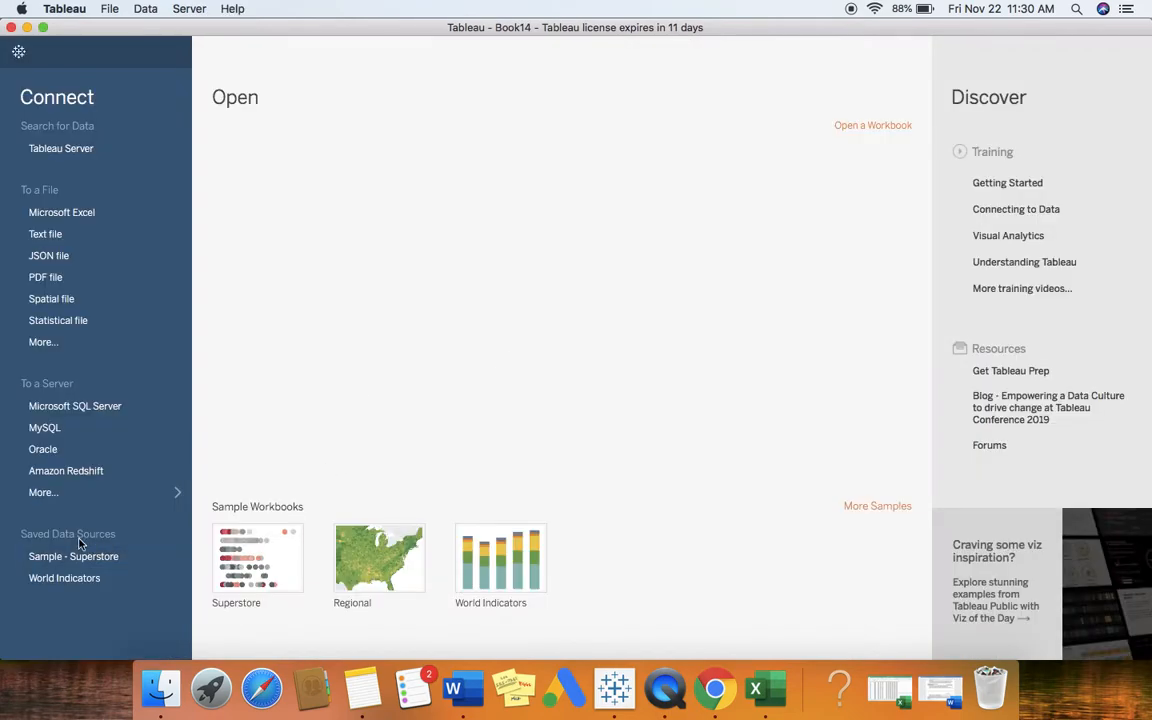
left_click(73, 556)
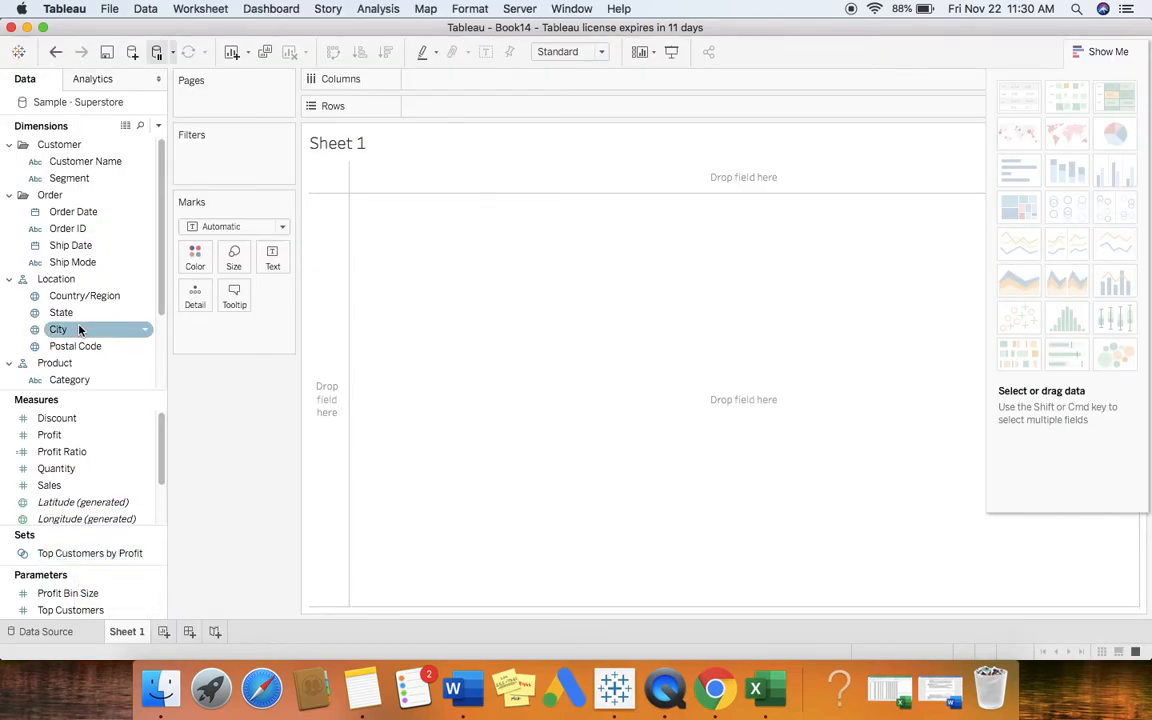
- Plot summed Sales on Sheet 1 by year, with Order Date across the columns and Sales in the rows
mouse_move(128, 634)
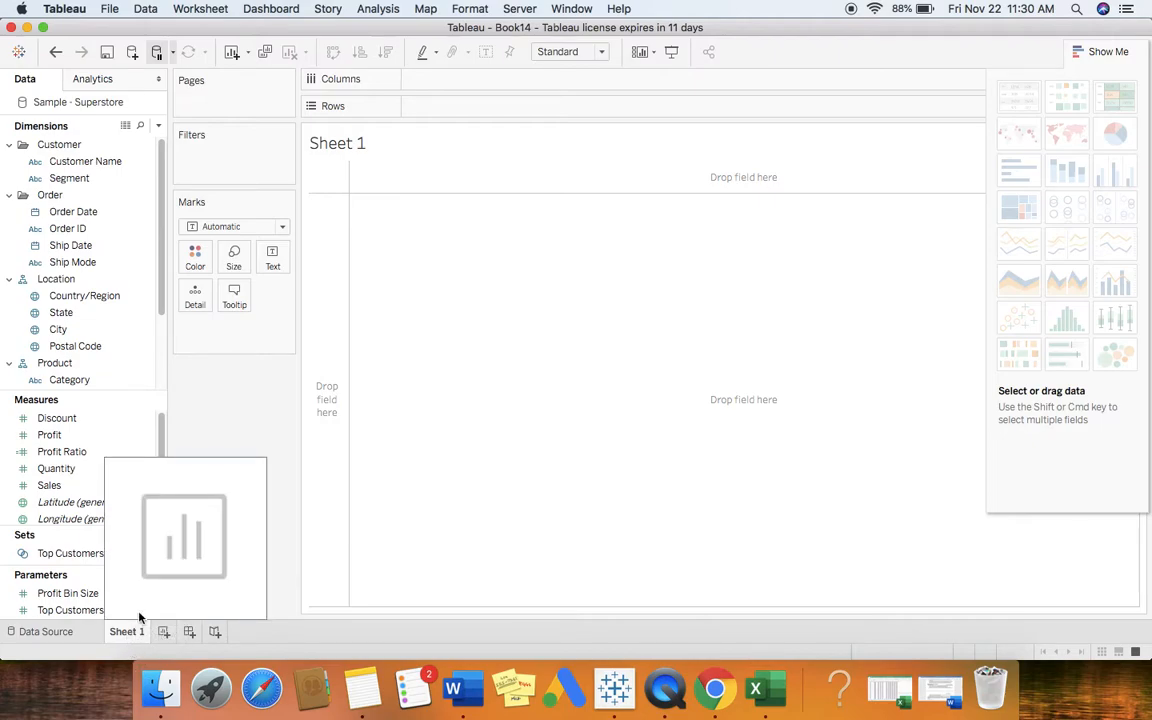
left_click_drag(73, 212, 437, 83)
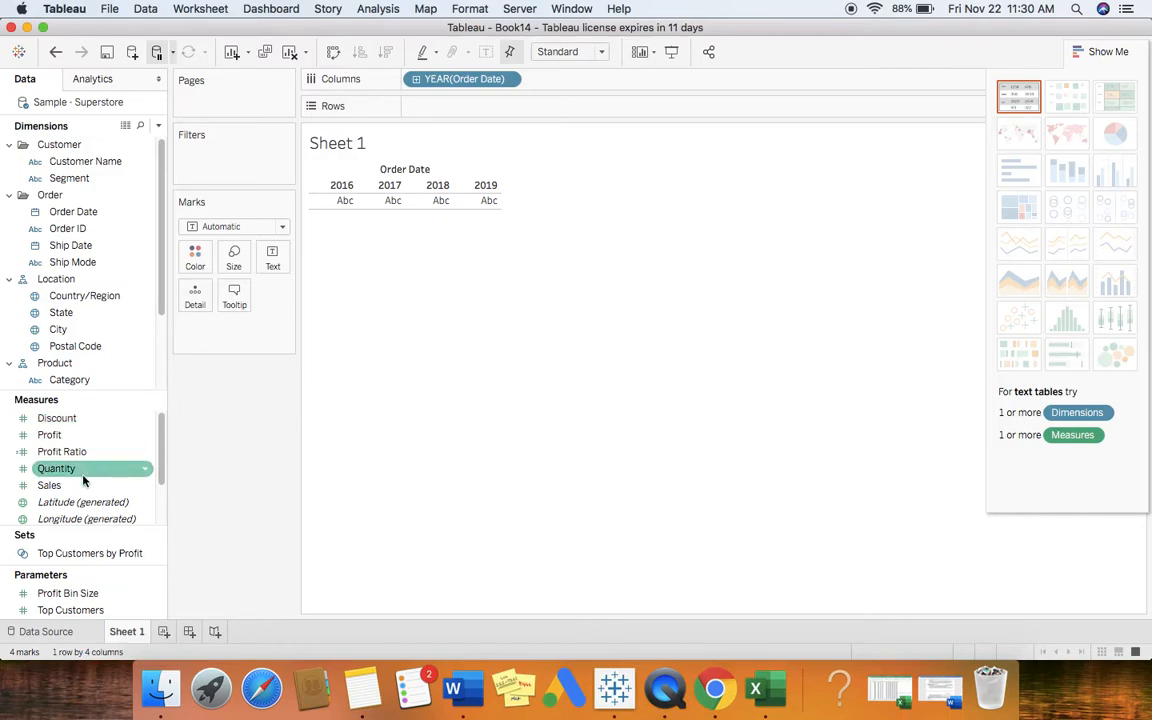
left_click_drag(80, 483, 485, 108)
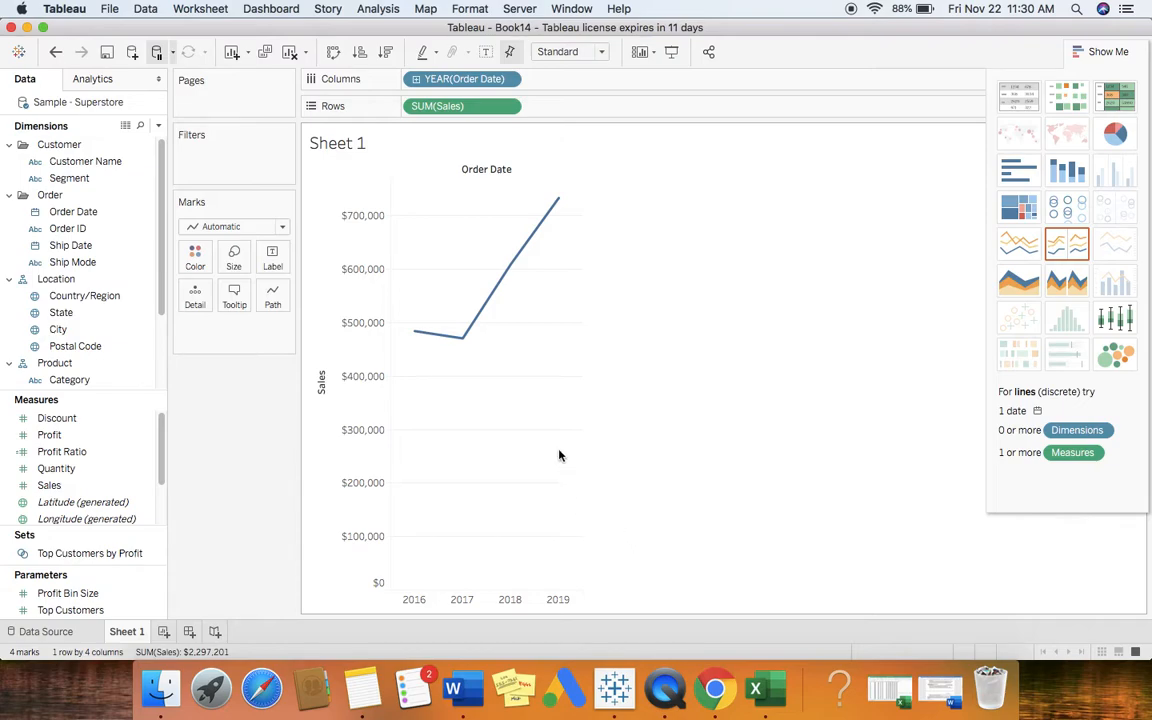
- Expand Order Date to quarter and month, and convert the line chart into vertical bars with the dates kept across the columns
left_click(417, 82)
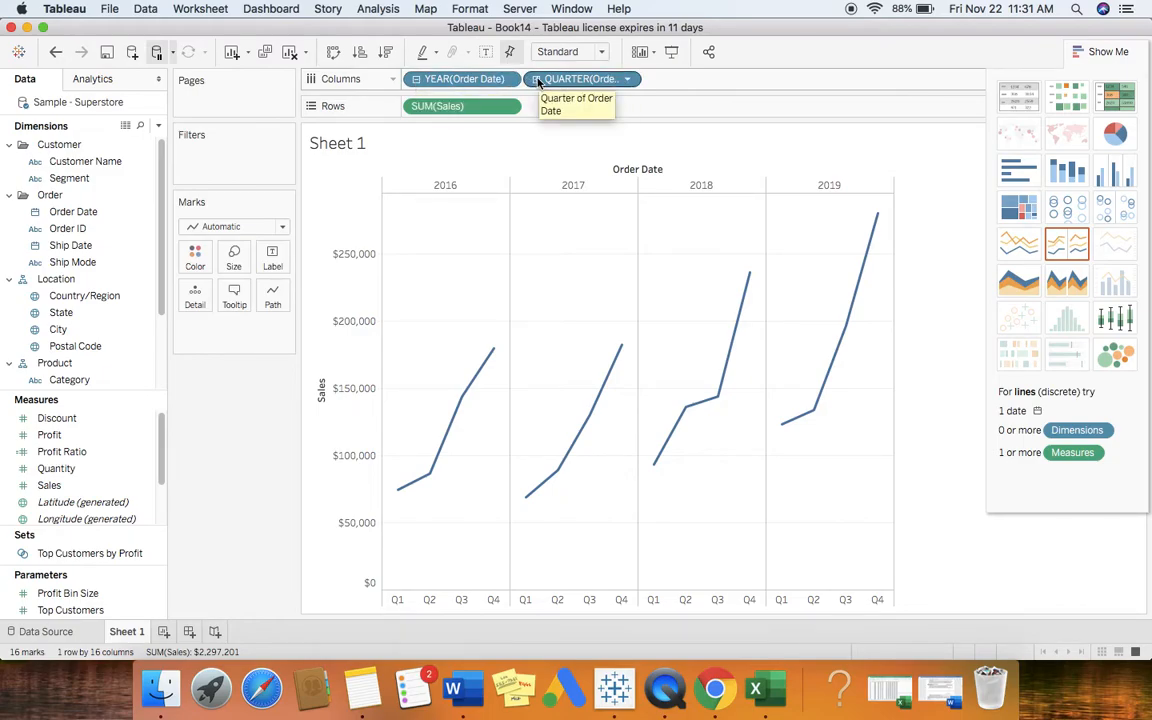
left_click(536, 79)
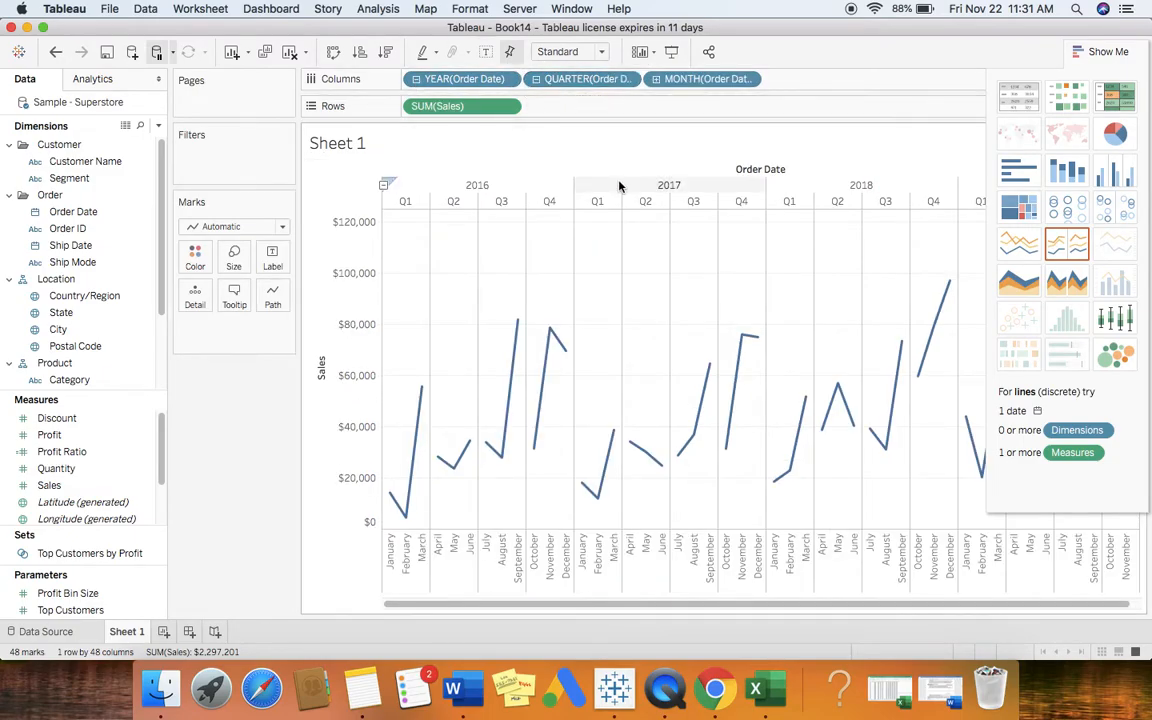
left_click(1016, 180)
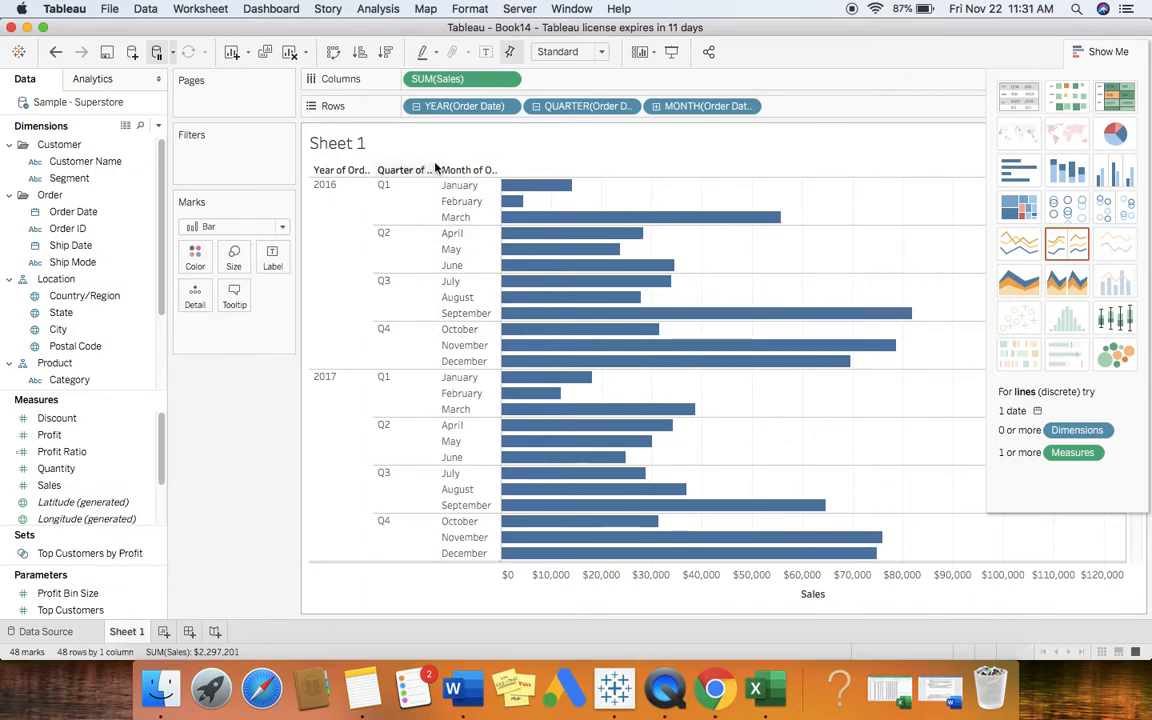
left_click(333, 53)
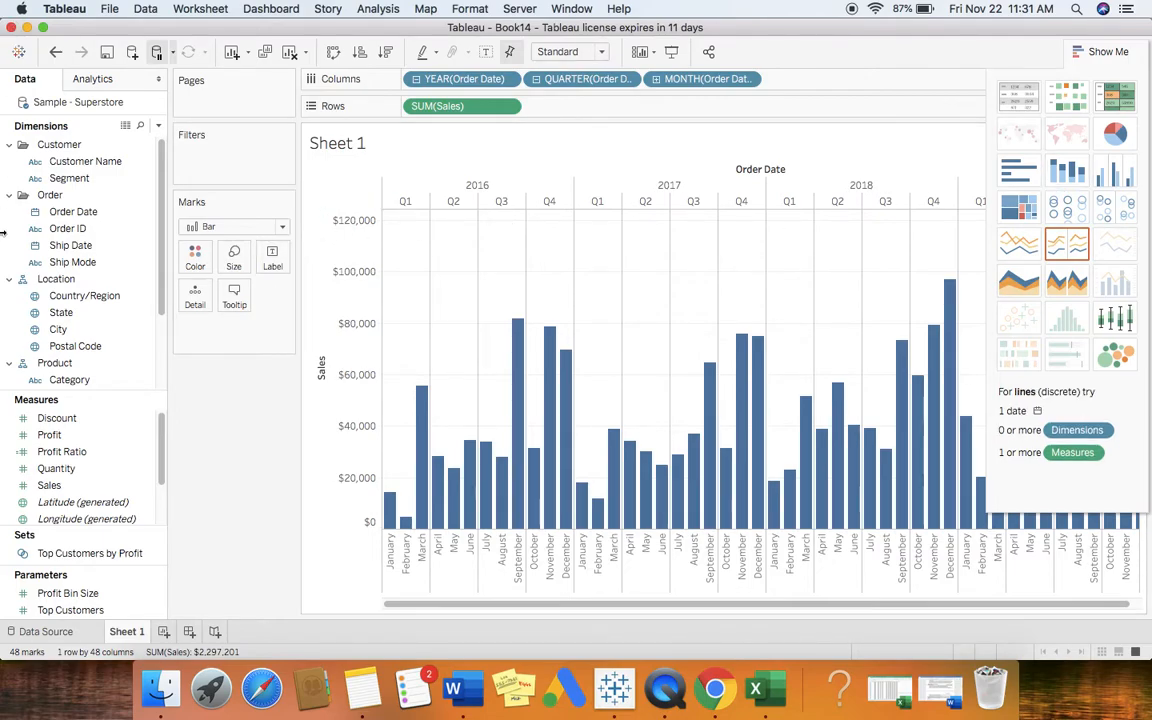
- Create a set named Region Set from the Region dimension, leaving all of its members unselected
left_click_drag(160, 312, 167, 360)
left_click(121, 379)
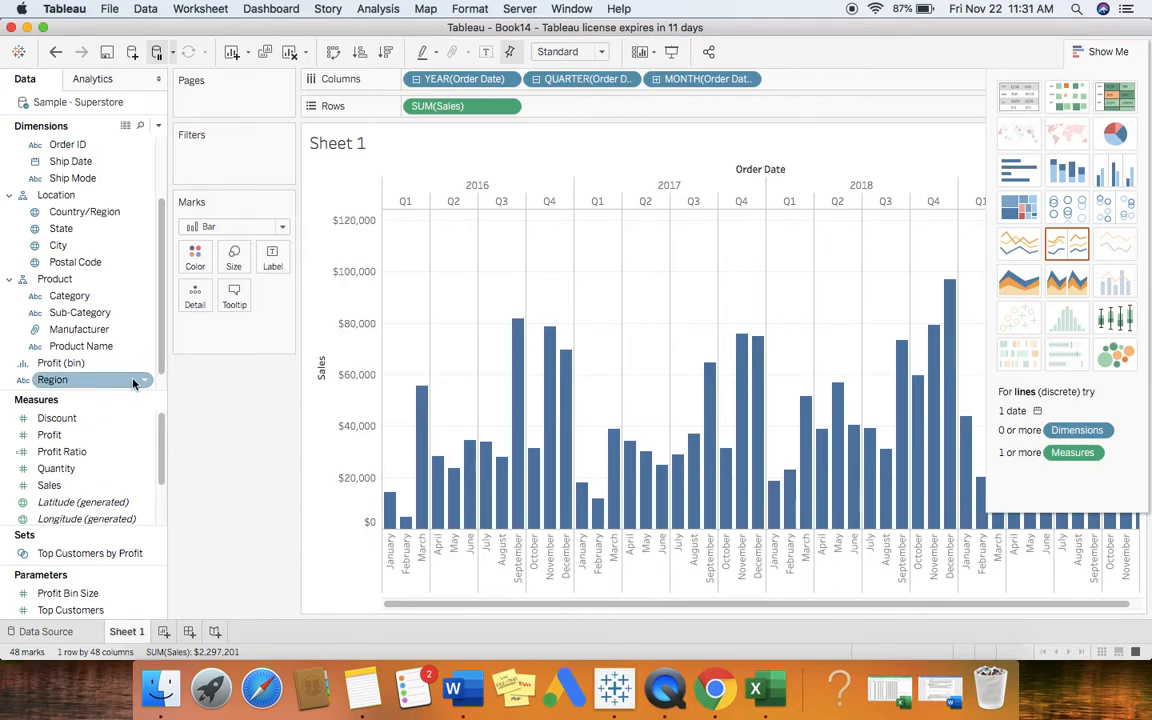
left_click(143, 381)
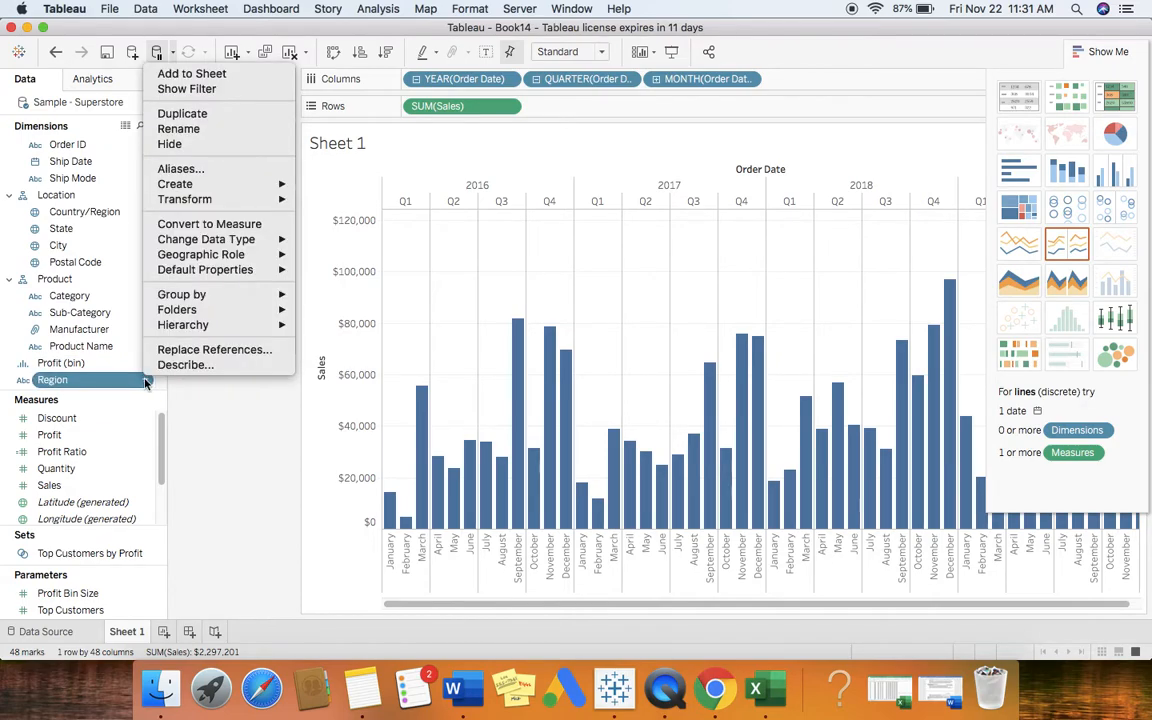
mouse_move(215, 183)
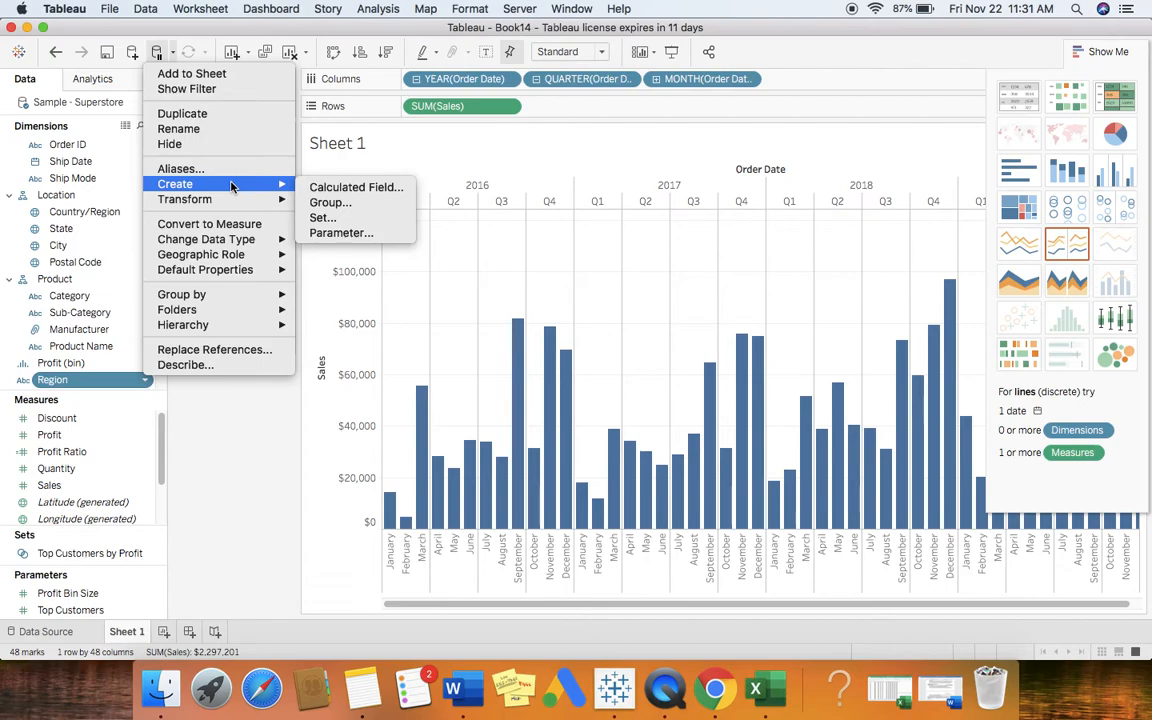
left_click(322, 218)
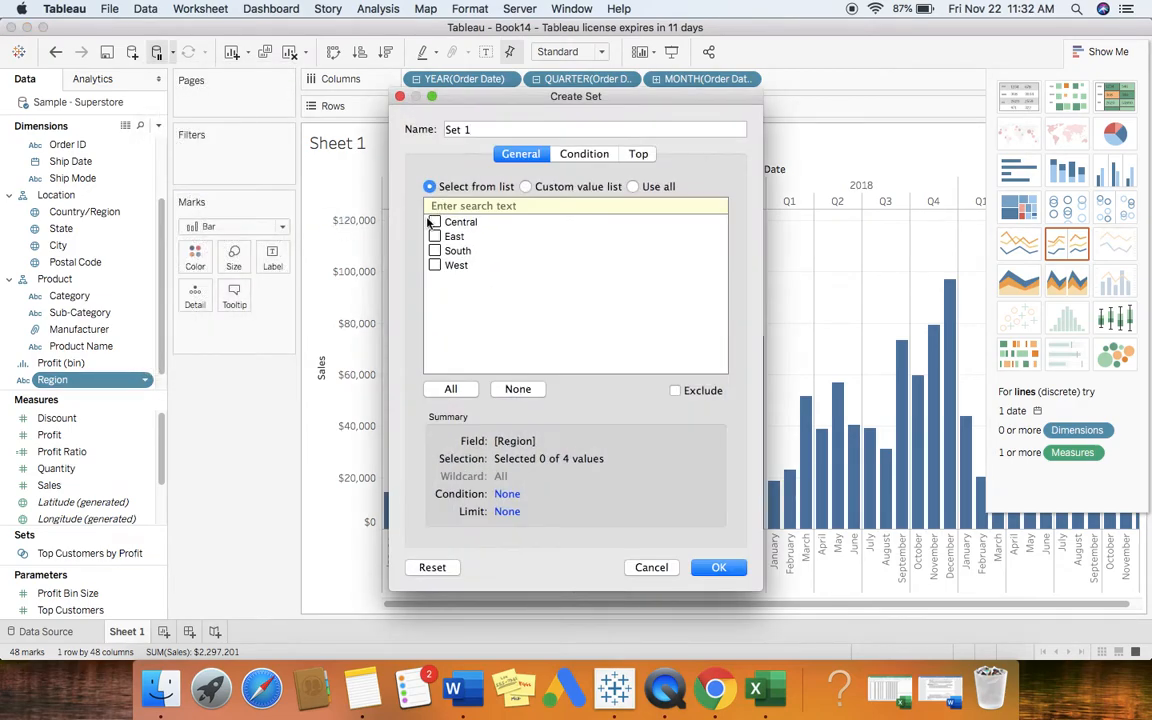
left_click_drag(484, 130, 443, 129)
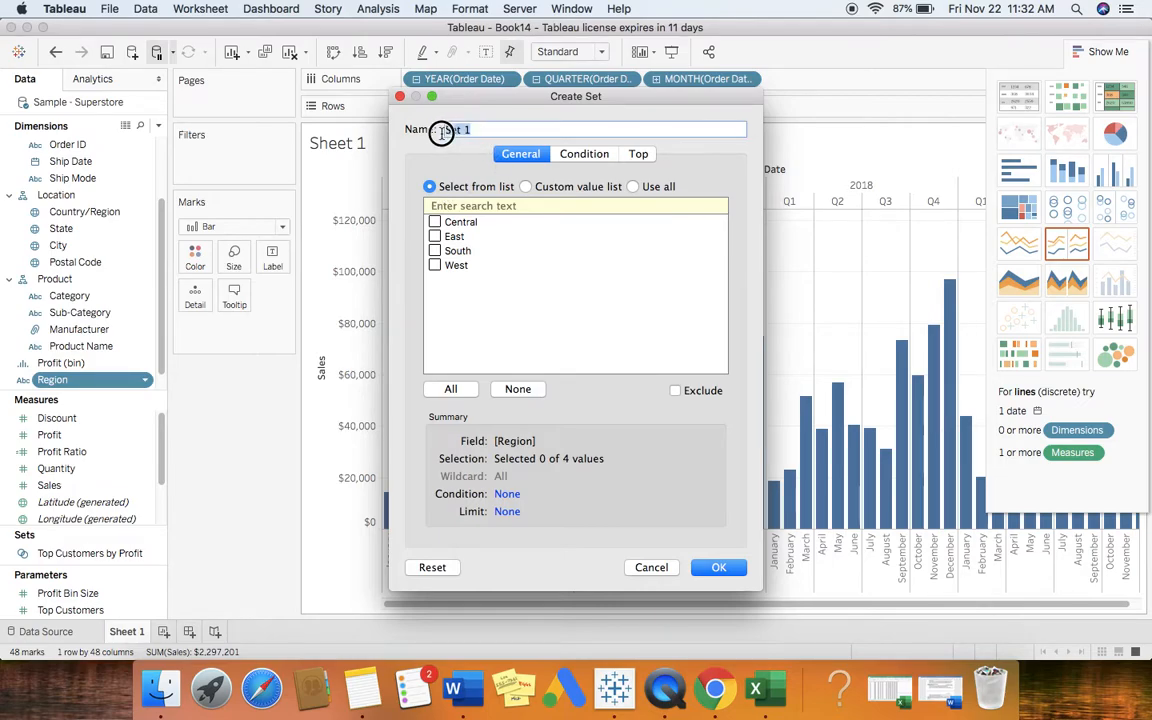
type("Region ")
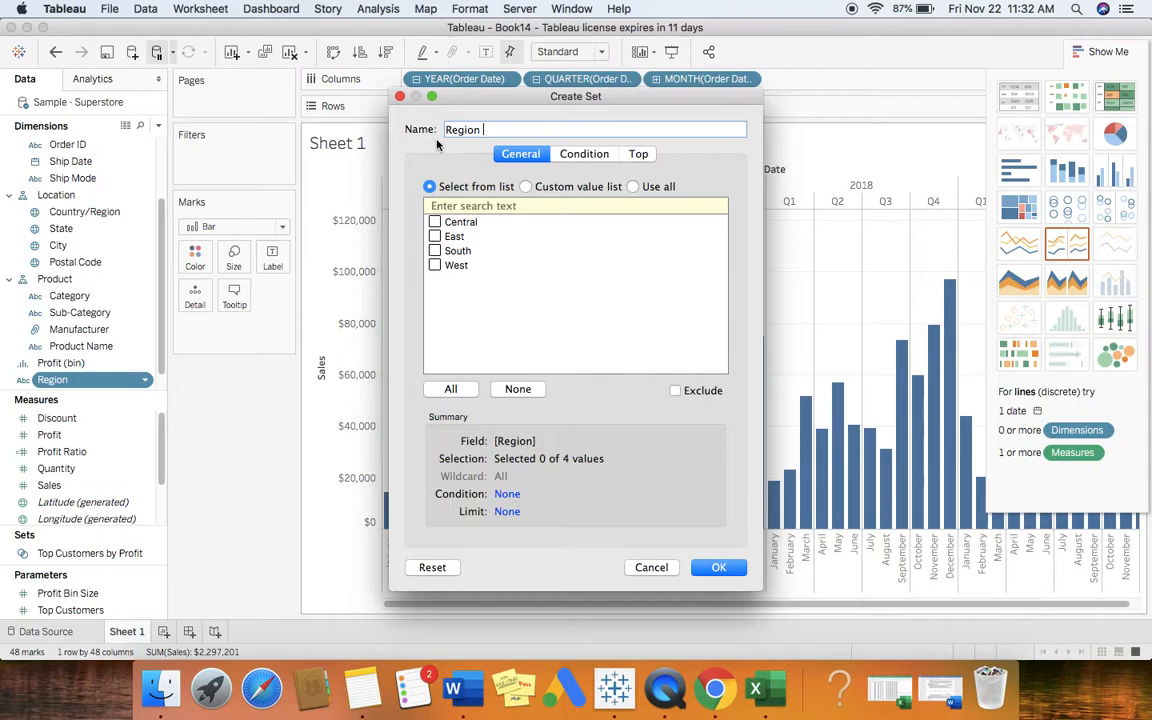
type("Set")
left_click(718, 567)
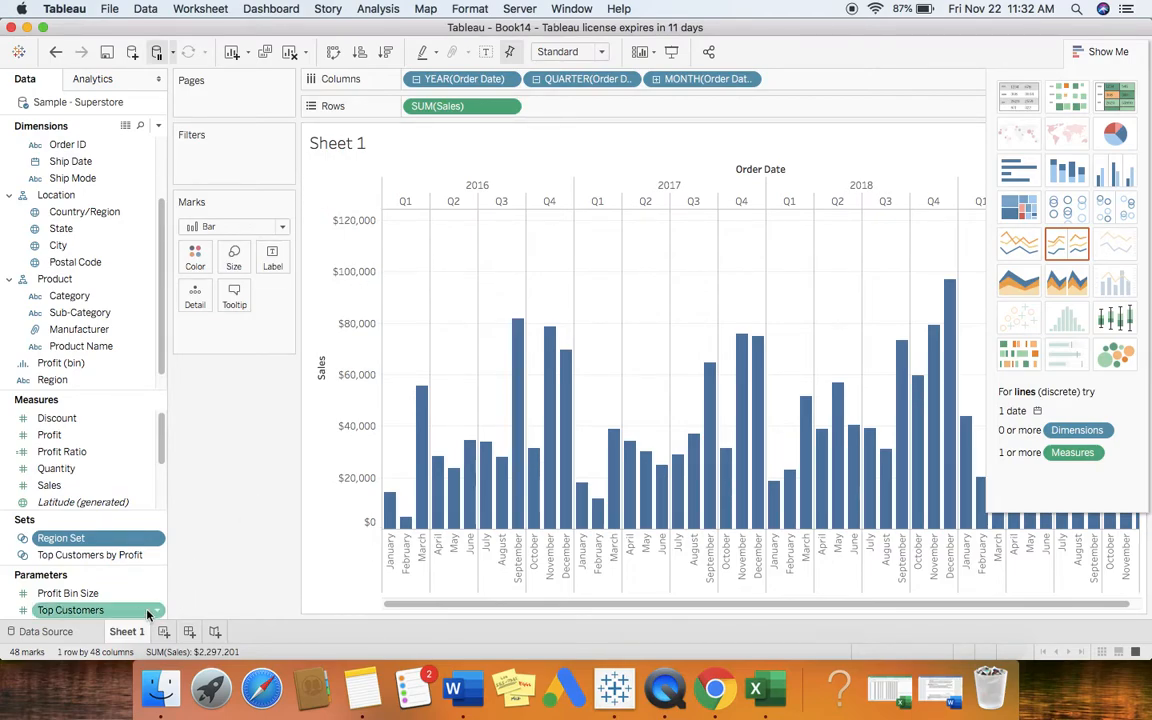
- Add a second worksheet charting summed Quantity by Region as horizontal bars, and hide the chart suggestions
left_click(164, 632)
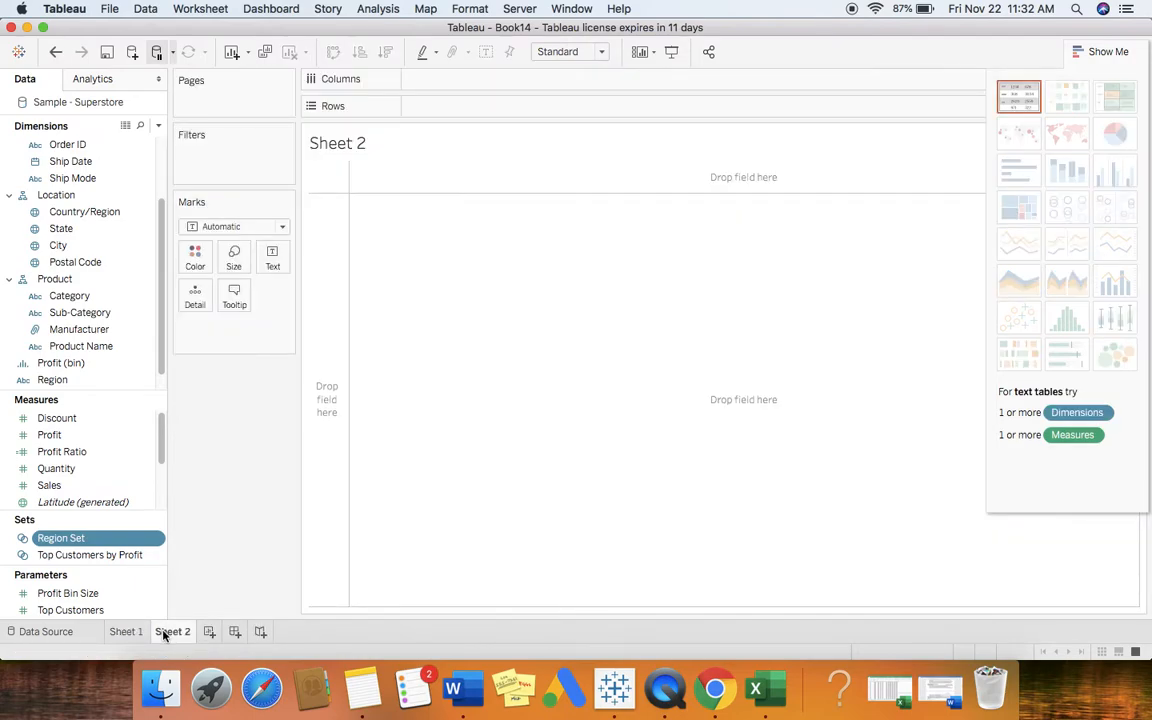
left_click(160, 206)
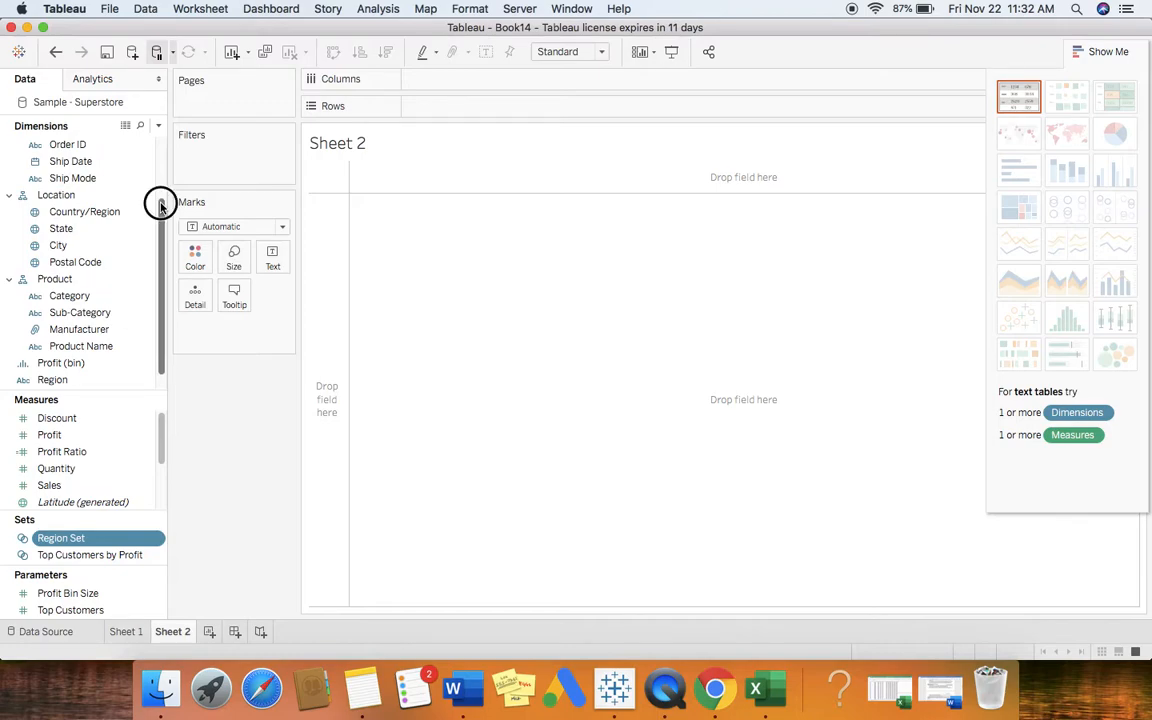
left_click_drag(160, 206, 154, 163)
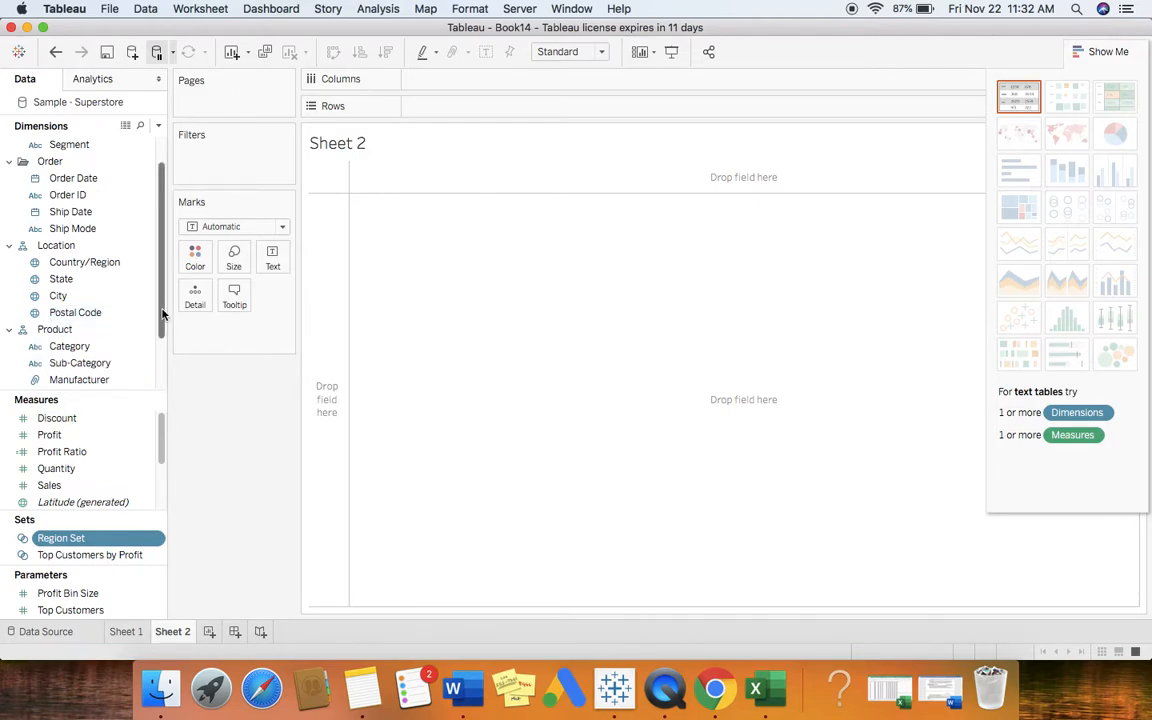
left_click_drag(162, 315, 172, 357)
left_click_drag(55, 363, 450, 78)
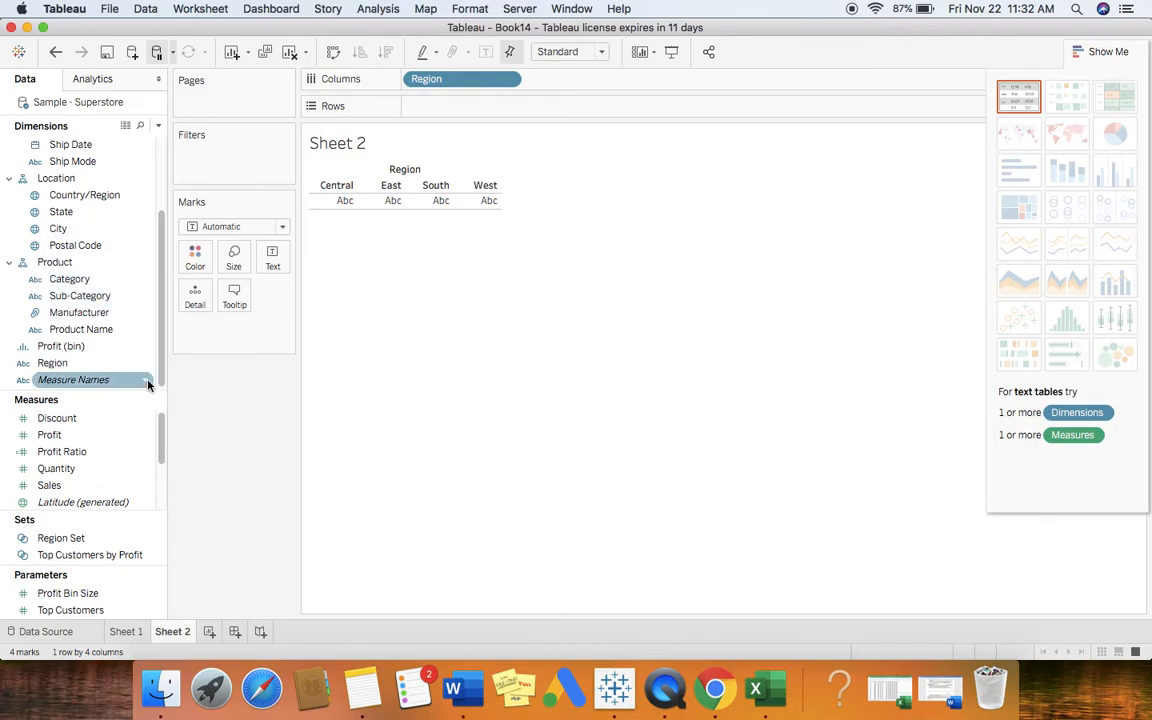
left_click_drag(88, 468, 459, 108)
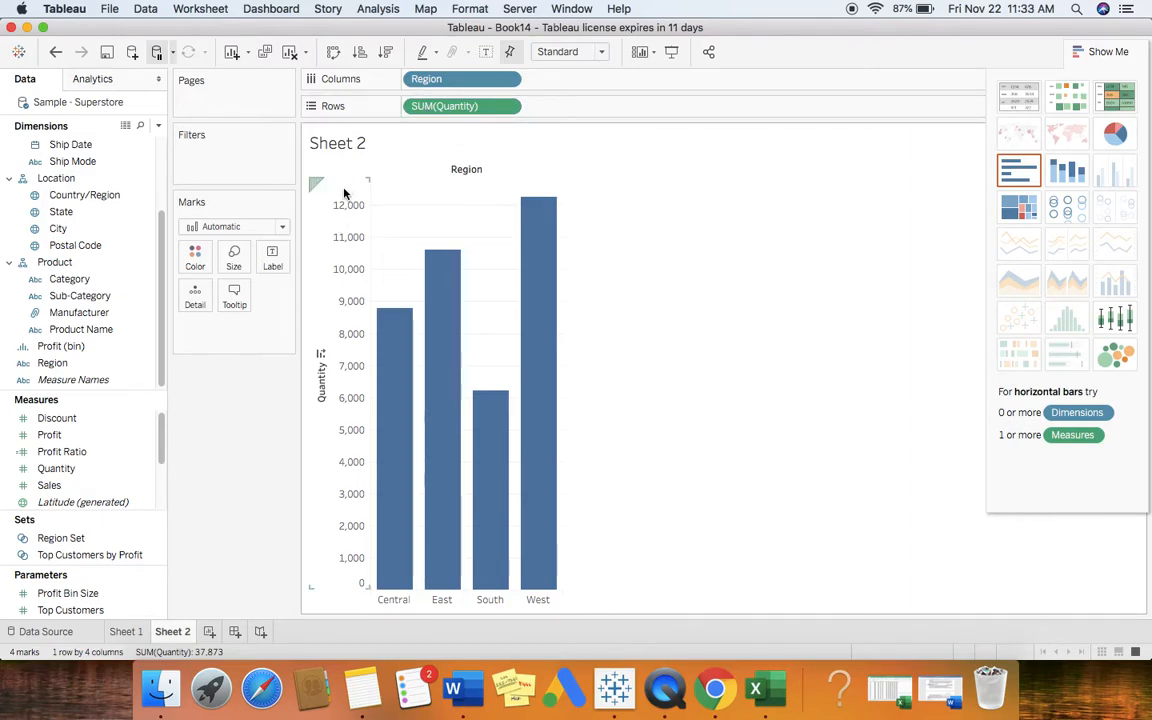
left_click(334, 53)
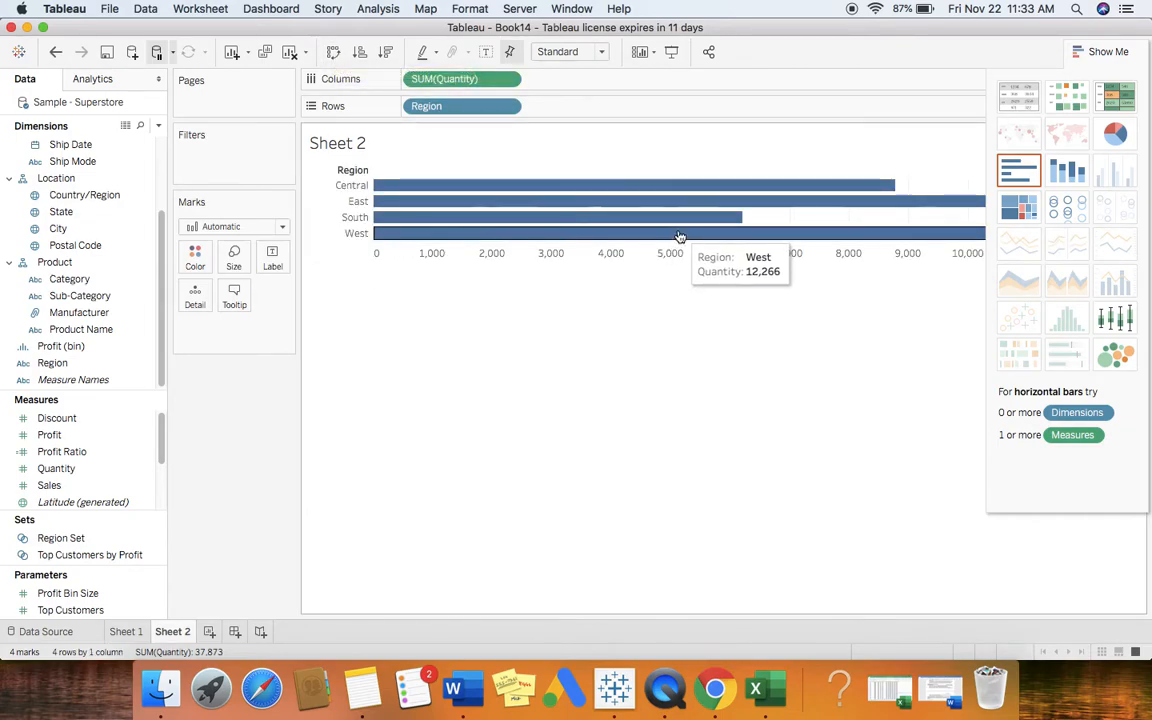
left_click(1112, 51)
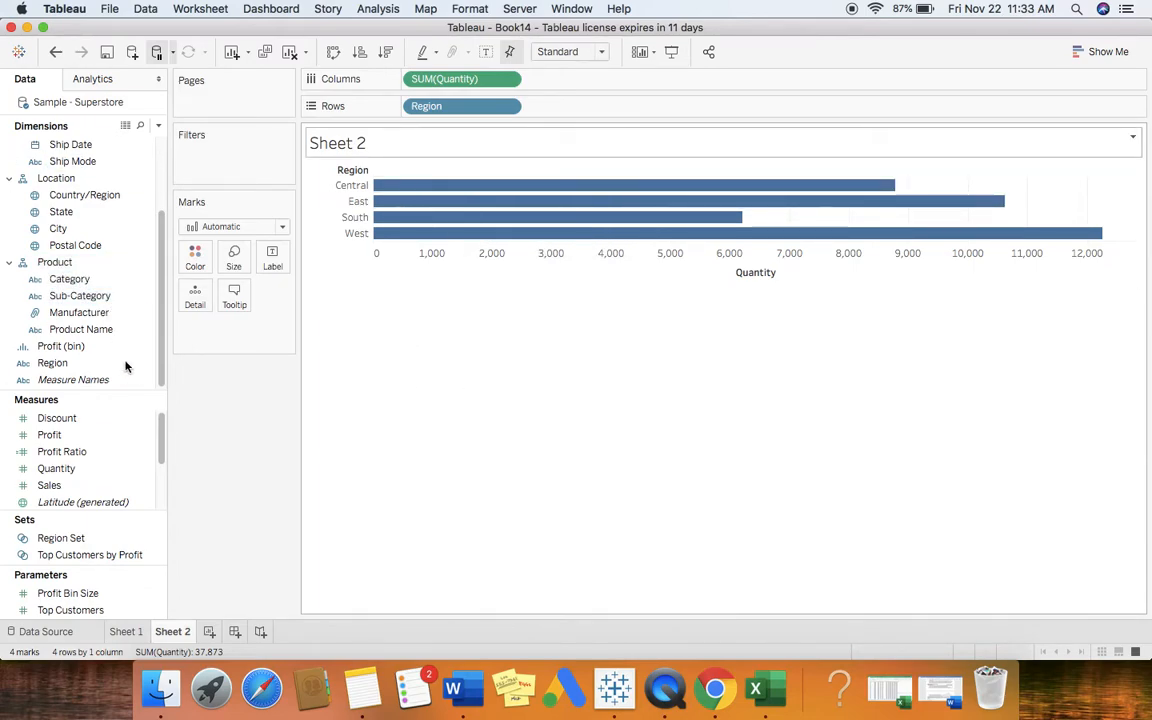
- Create a new dashboard and place Sheet 2 in it
left_click(234, 633)
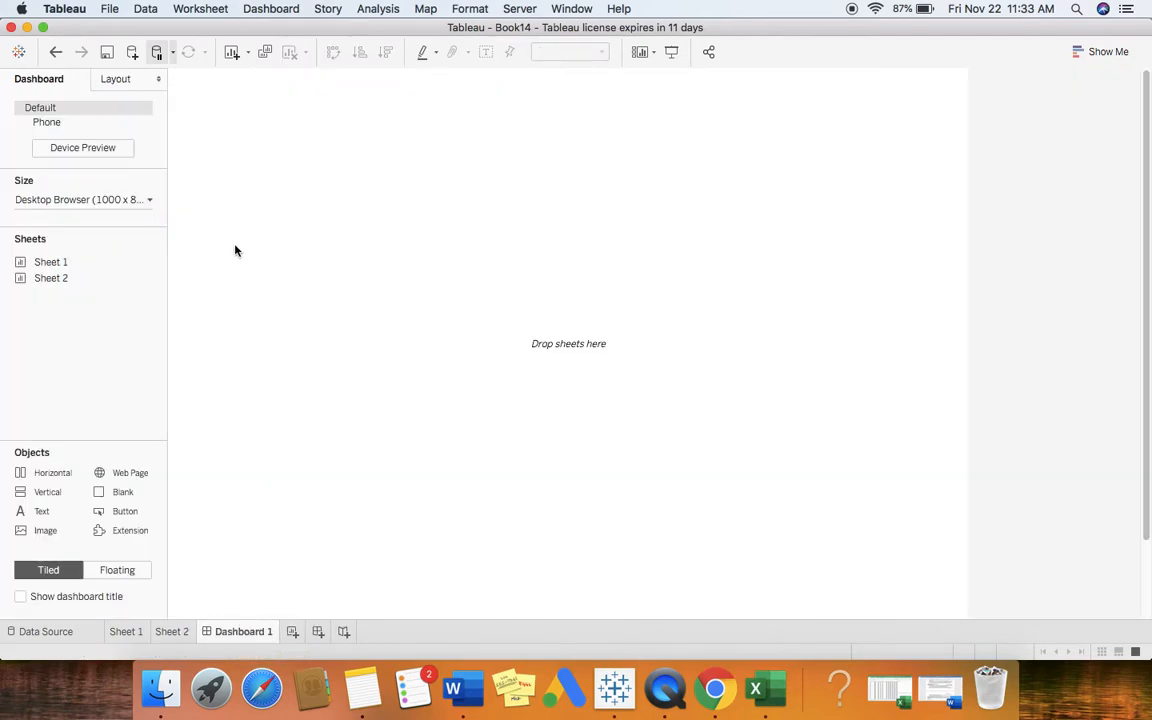
mouse_move(85, 278)
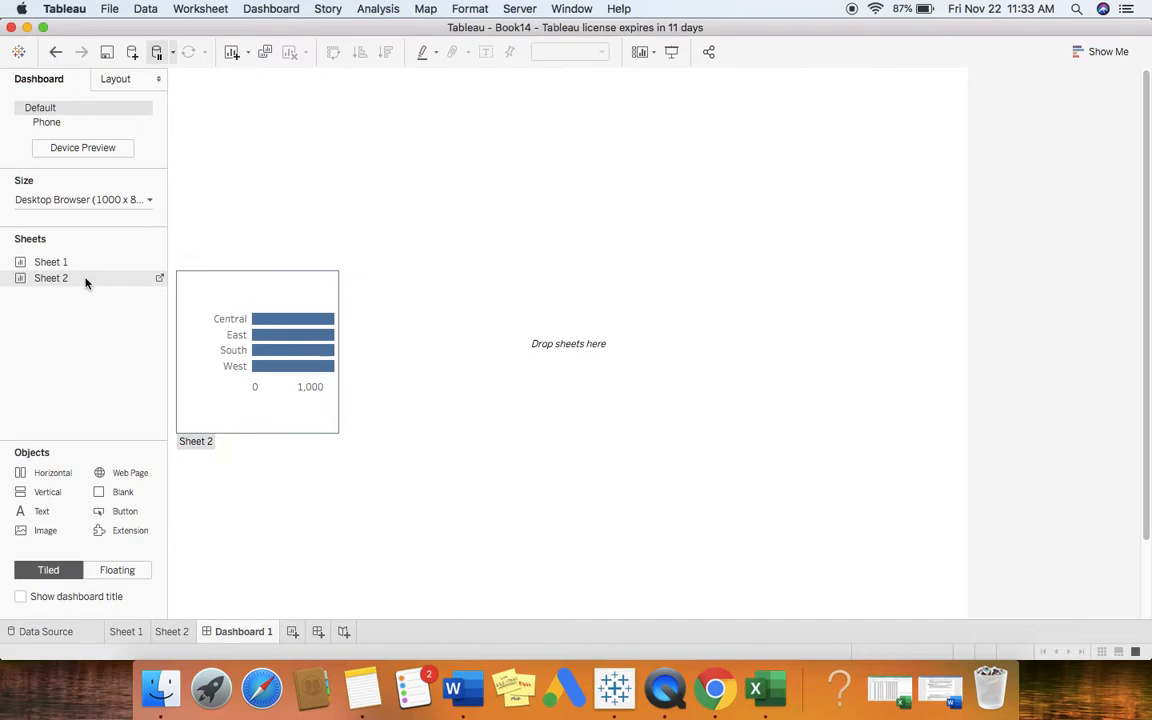
left_click_drag(85, 283, 296, 201)
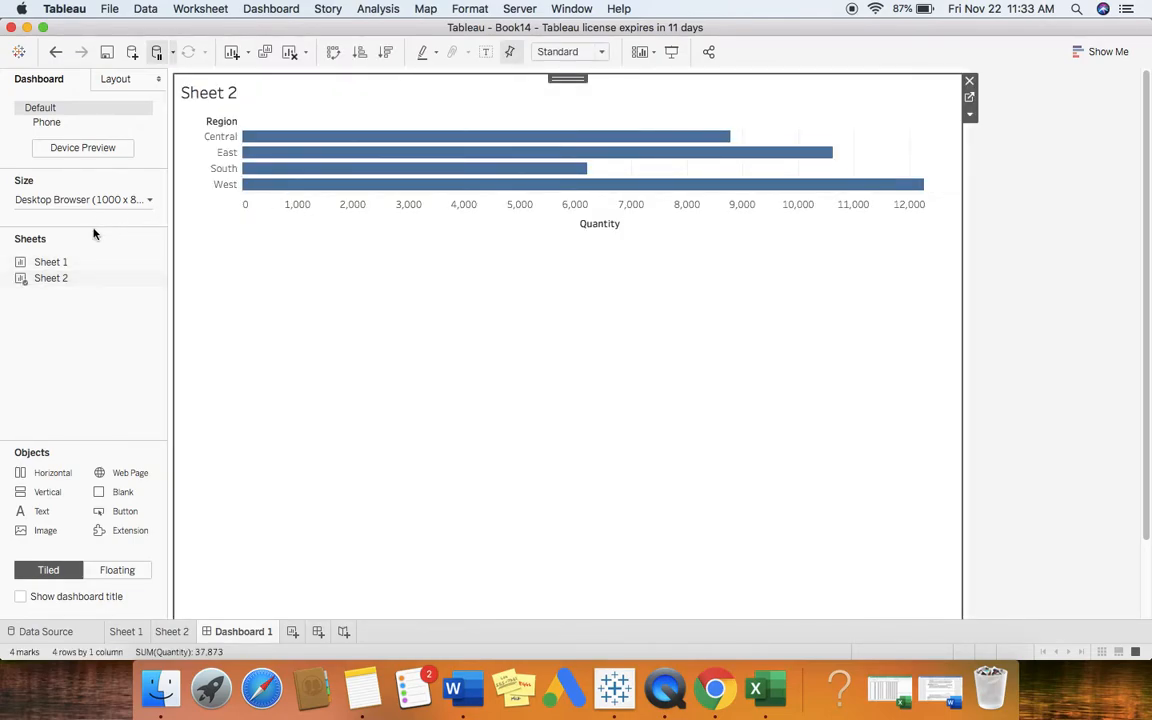
- Place Sheet 1 beneath Sheet 2 in the dashboard and shrink Sheet 2's area to fit just its bars
mouse_move(65, 262)
left_click_drag(59, 266, 566, 465)
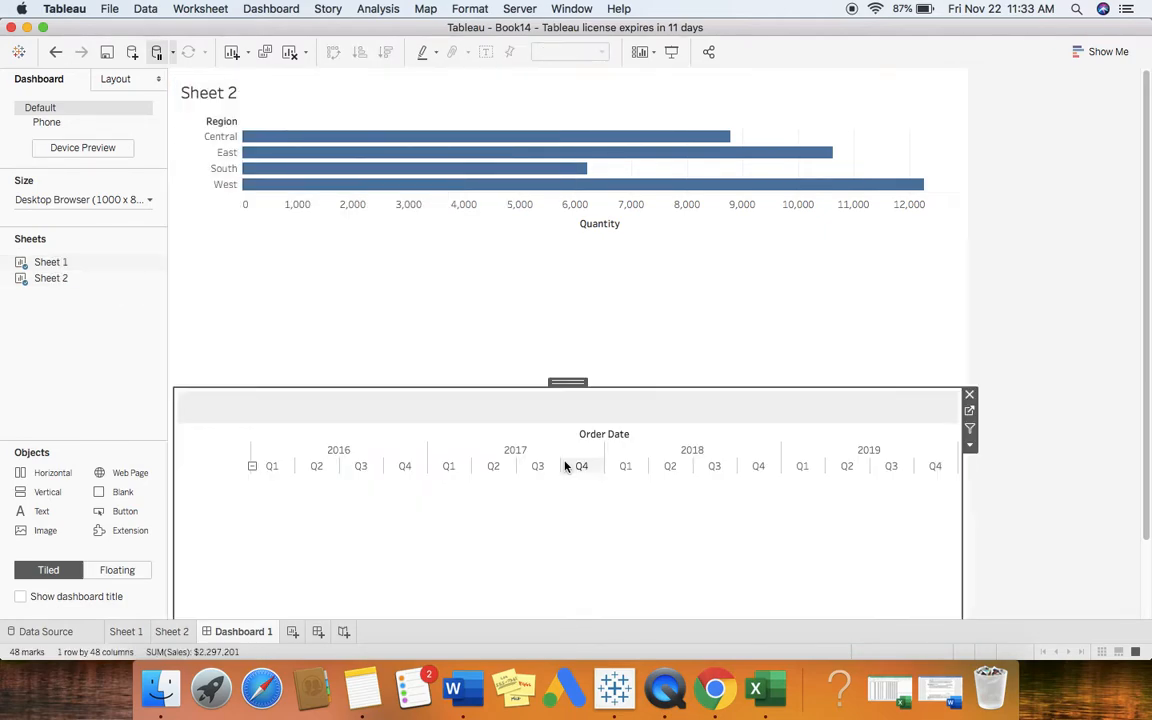
left_click(642, 300)
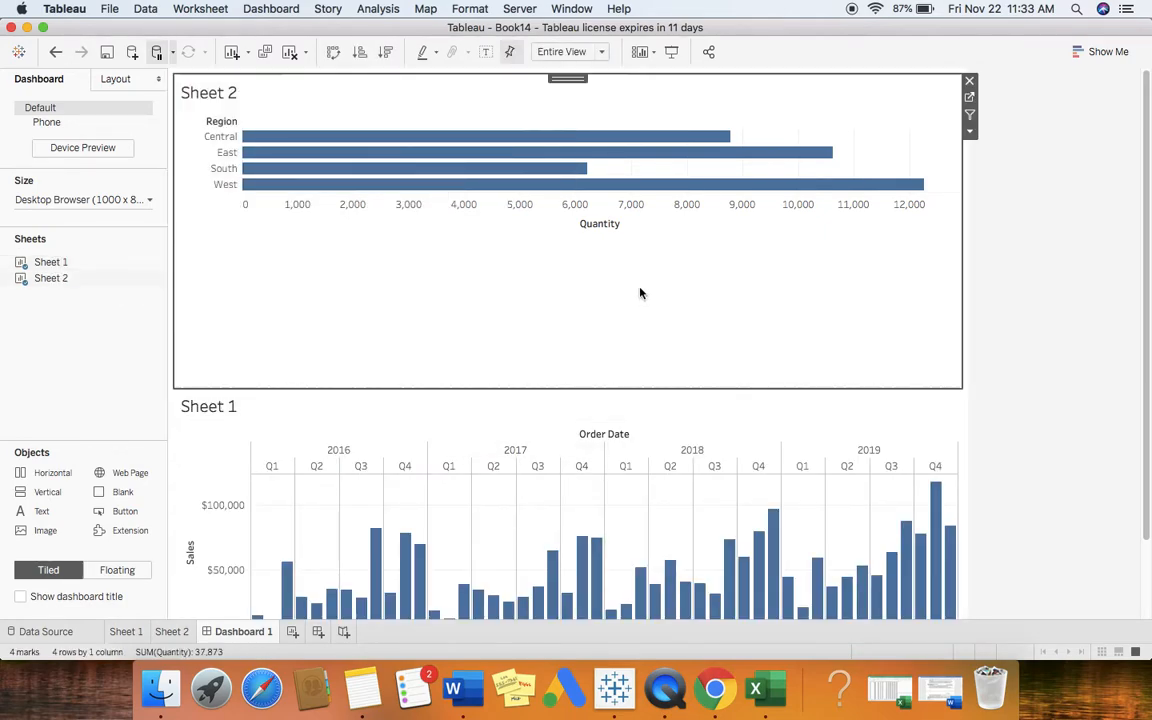
left_click_drag(642, 385, 637, 242)
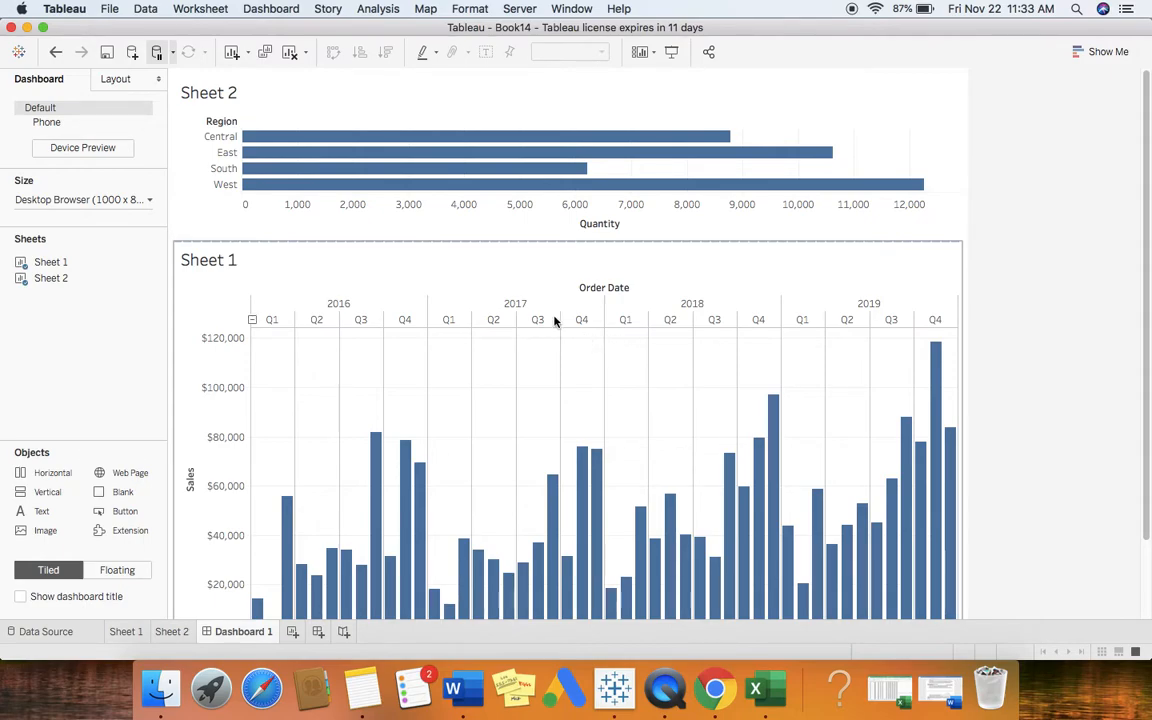
- Select the Central, East and South bars in turn in the quantity chart to check their effect on Sheet 1
left_click(384, 141)
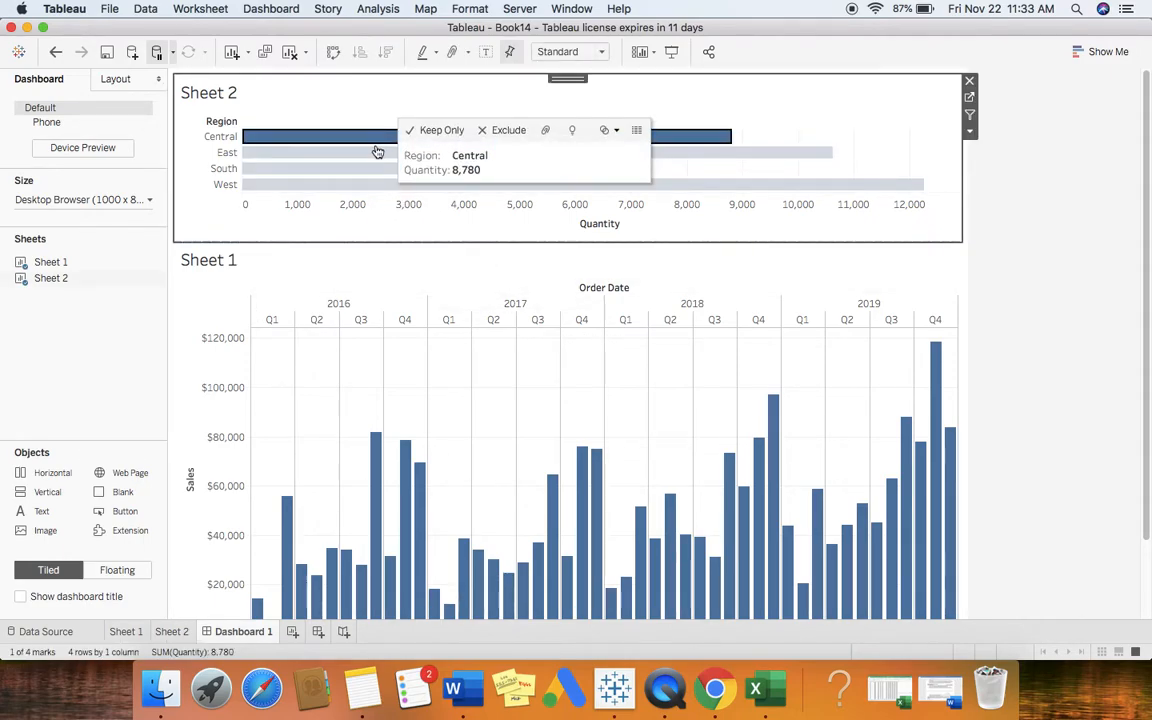
left_click(345, 152)
left_click(369, 169)
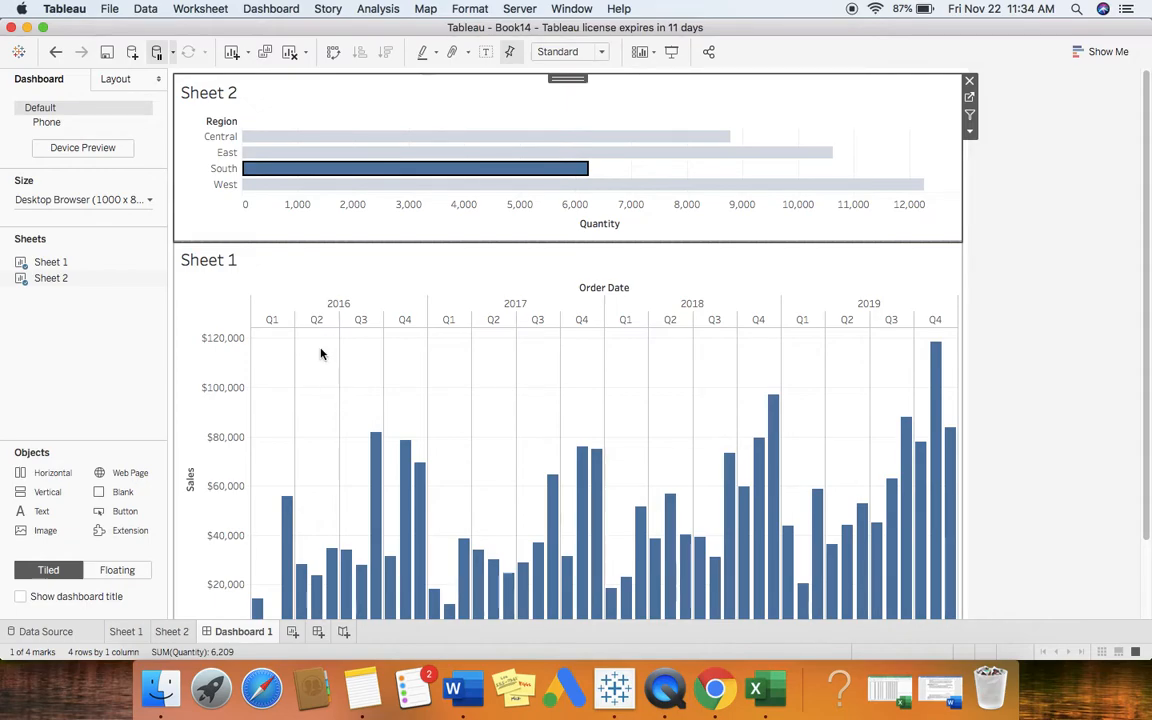
- Add a set action run on select from Sheet 2 only, targeting Region Set and removing all values from the set when the selection is cleared
left_click(279, 10)
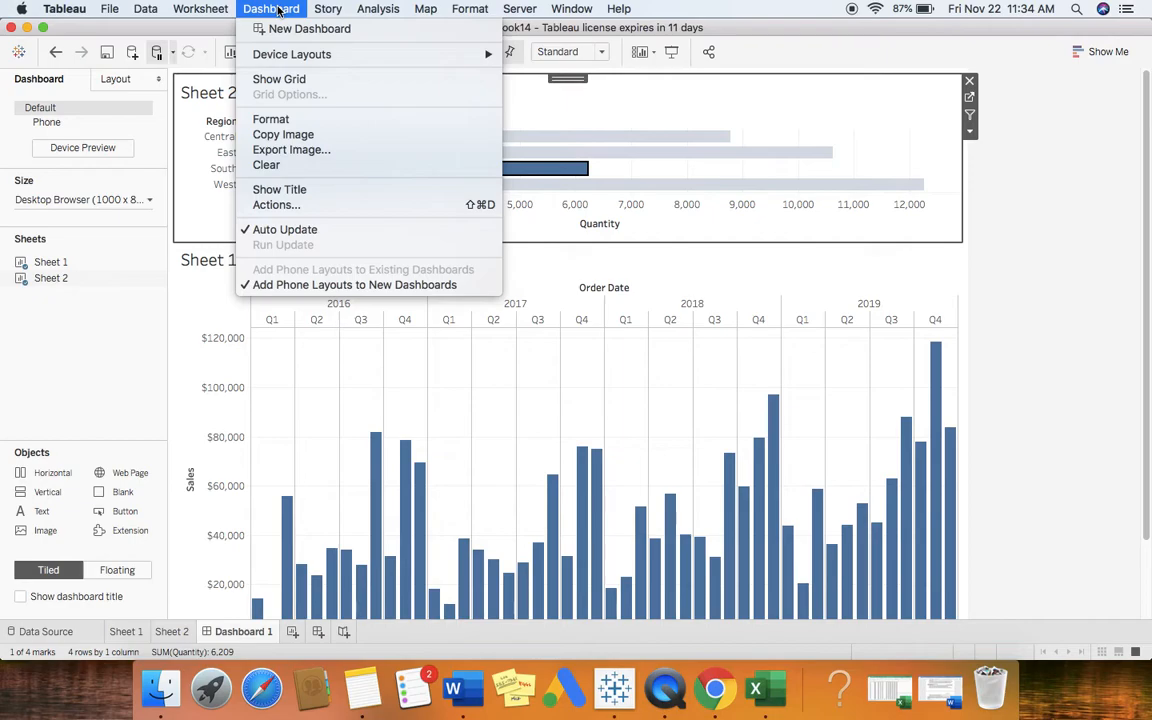
left_click(290, 205)
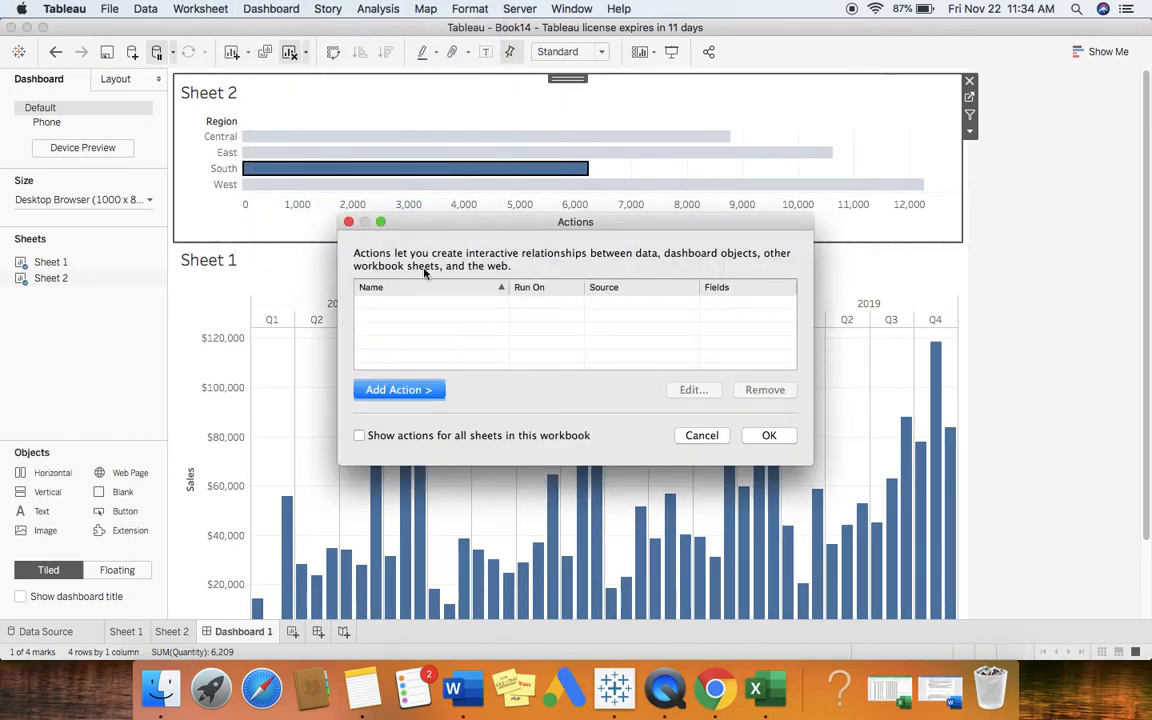
left_click(380, 393)
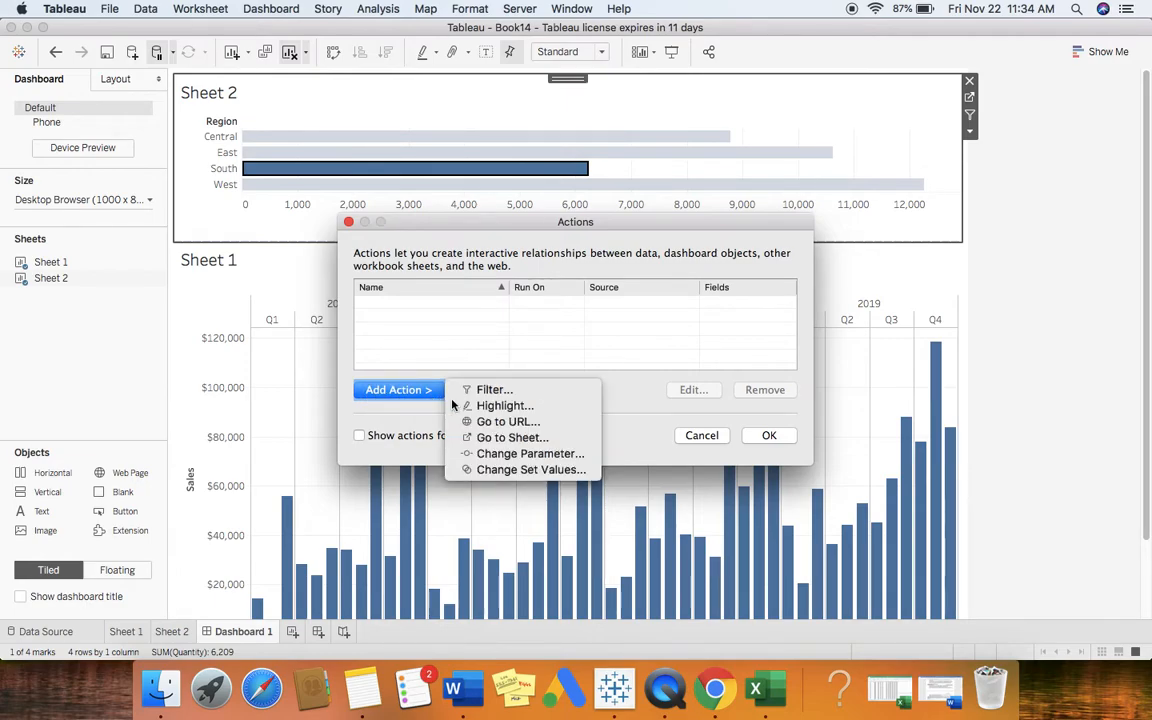
left_click(503, 478)
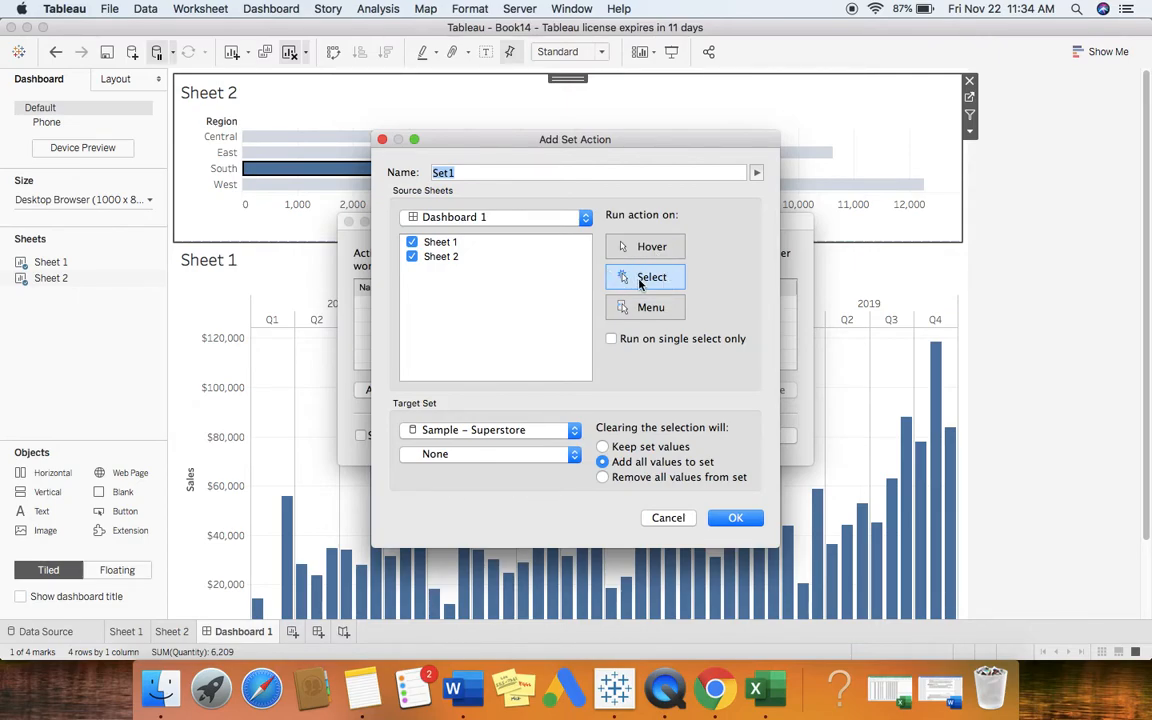
left_click(412, 245)
left_click(560, 458)
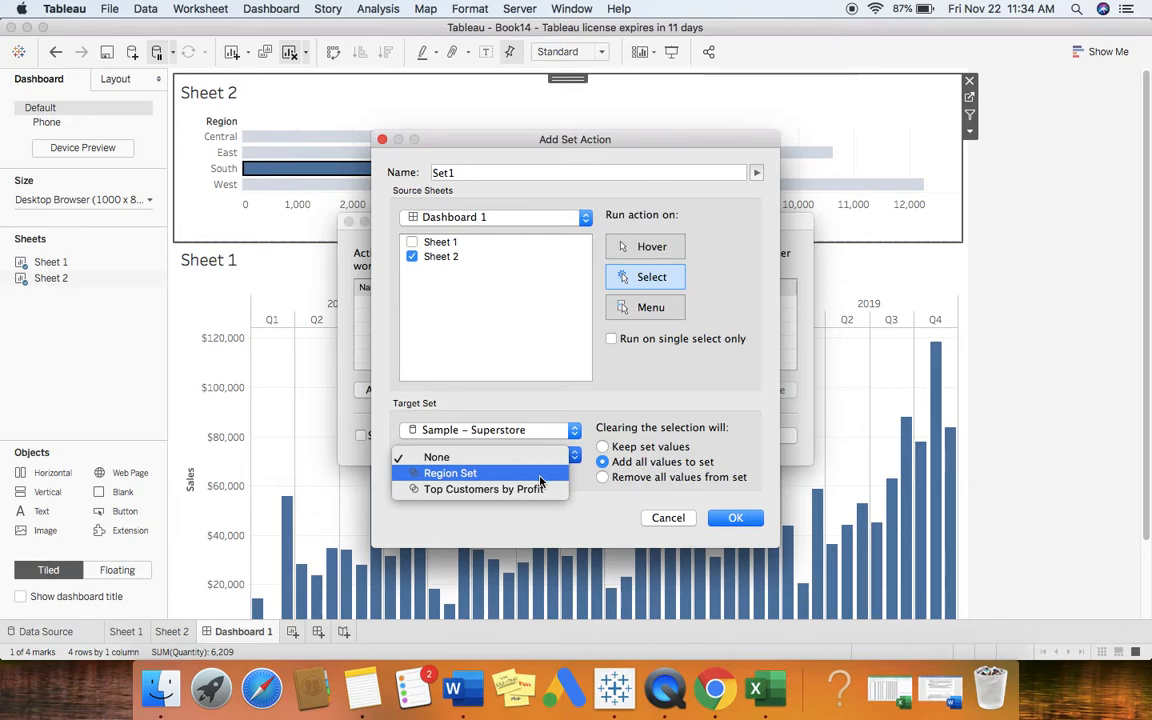
left_click(540, 482)
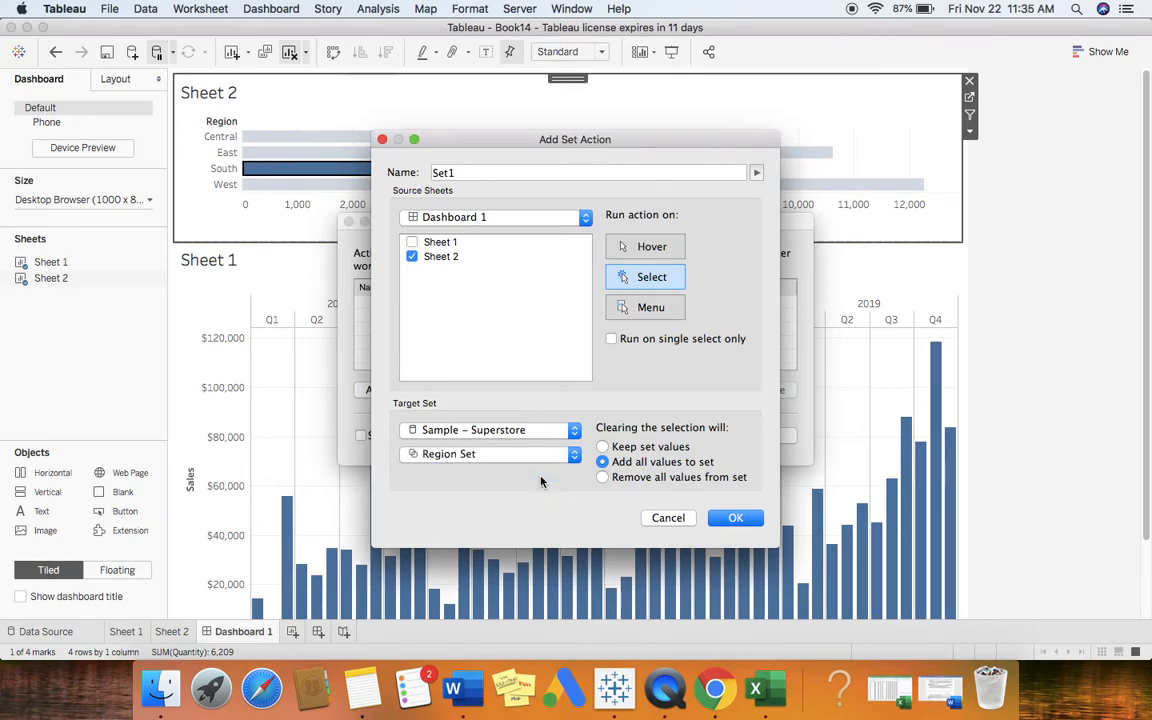
left_click(602, 478)
left_click(740, 518)
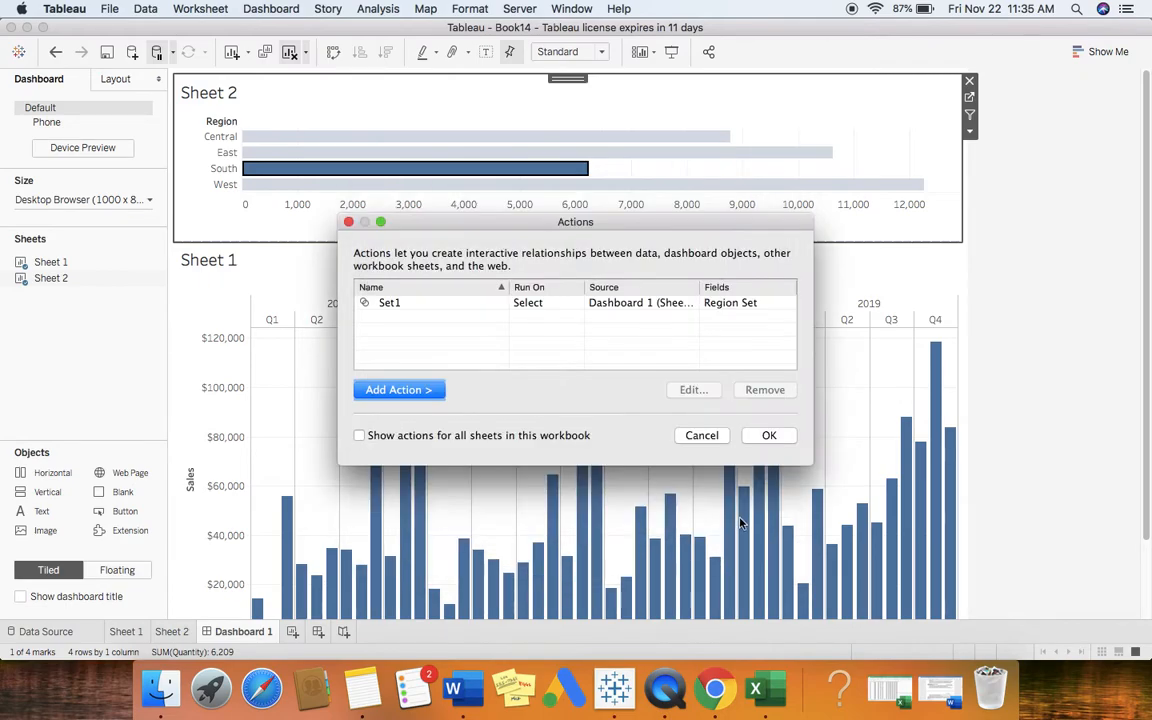
left_click(776, 437)
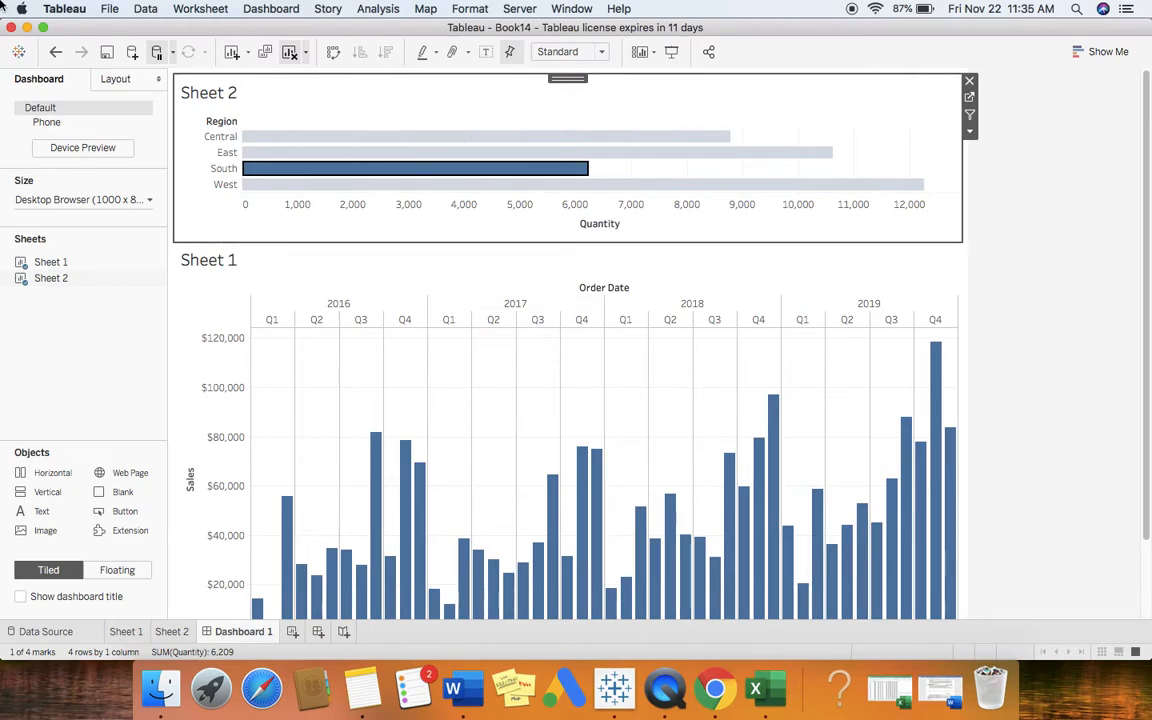
- Review the dashboard's list of actions, and test the set action by selecting the East and Central bars
mouse_move(382, 152)
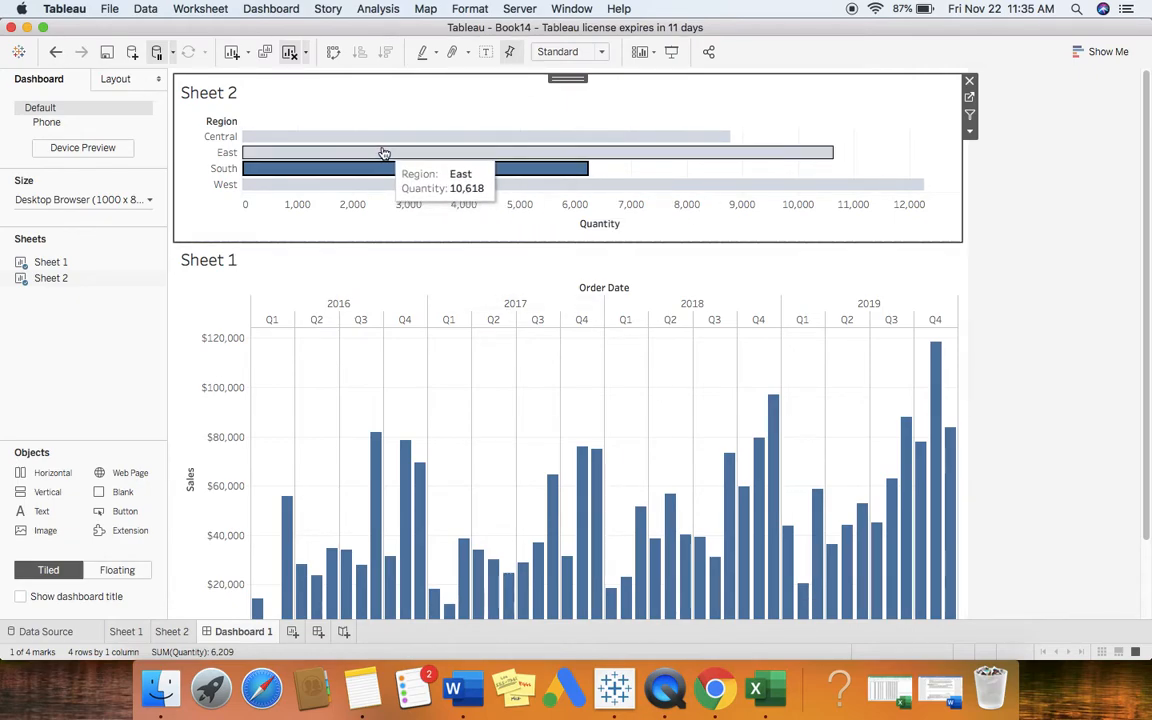
left_click(268, 9)
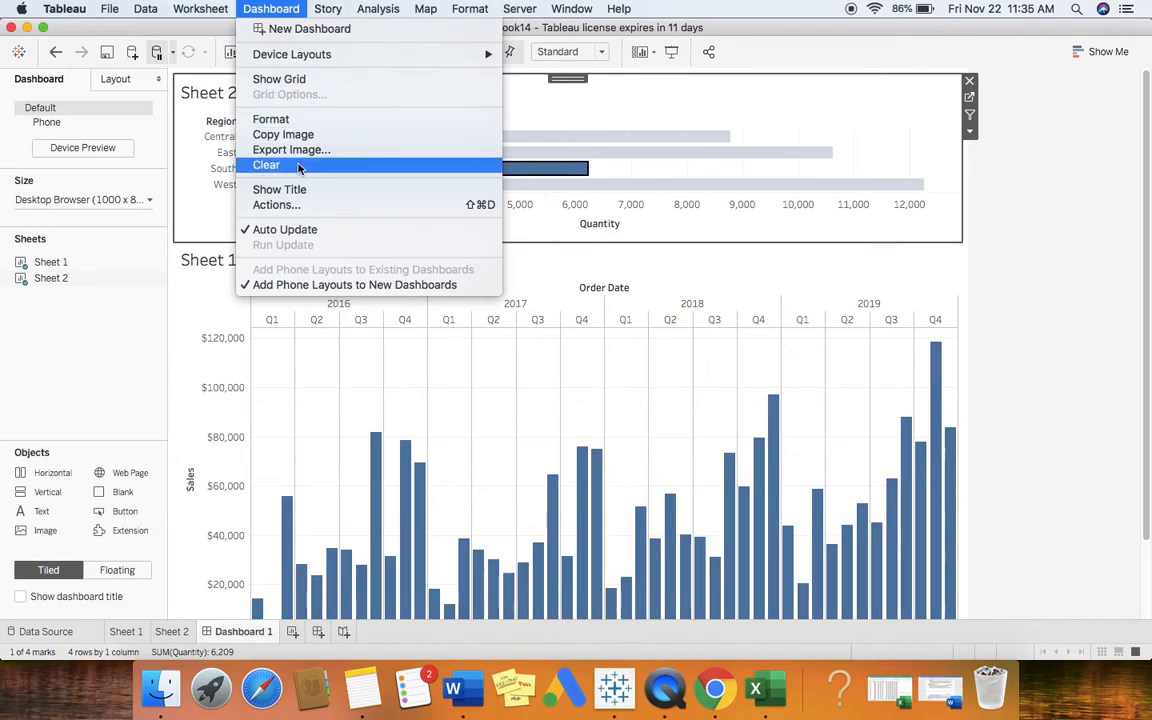
left_click(303, 205)
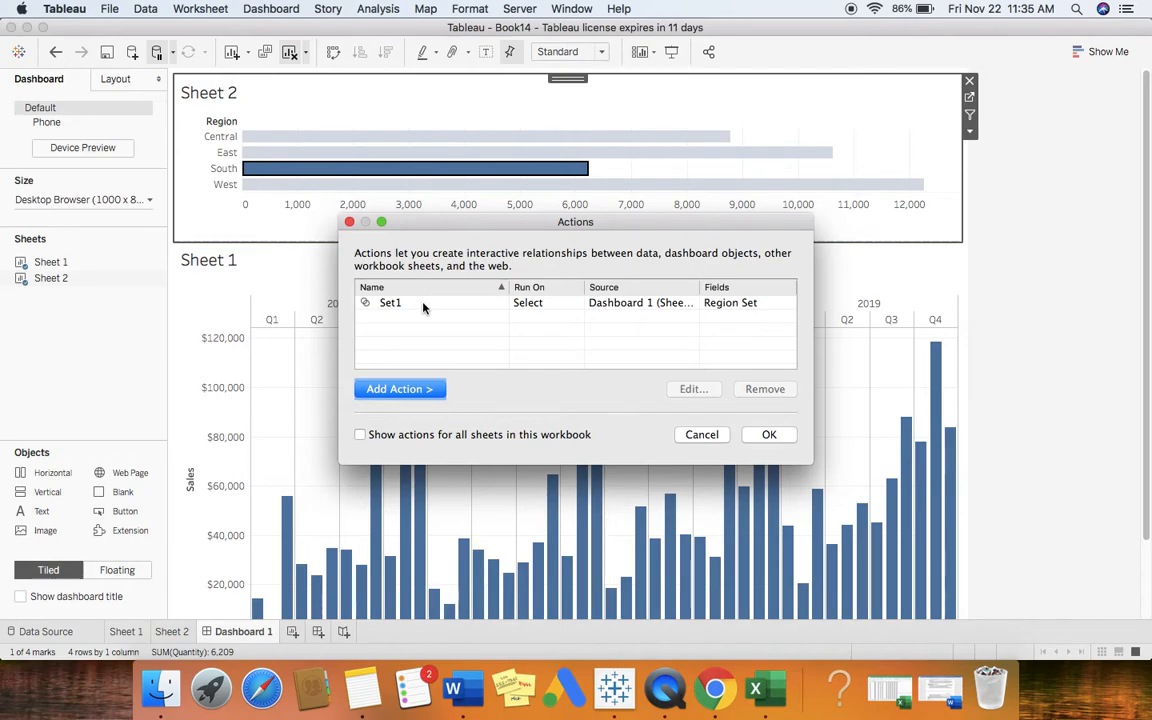
left_click(699, 432)
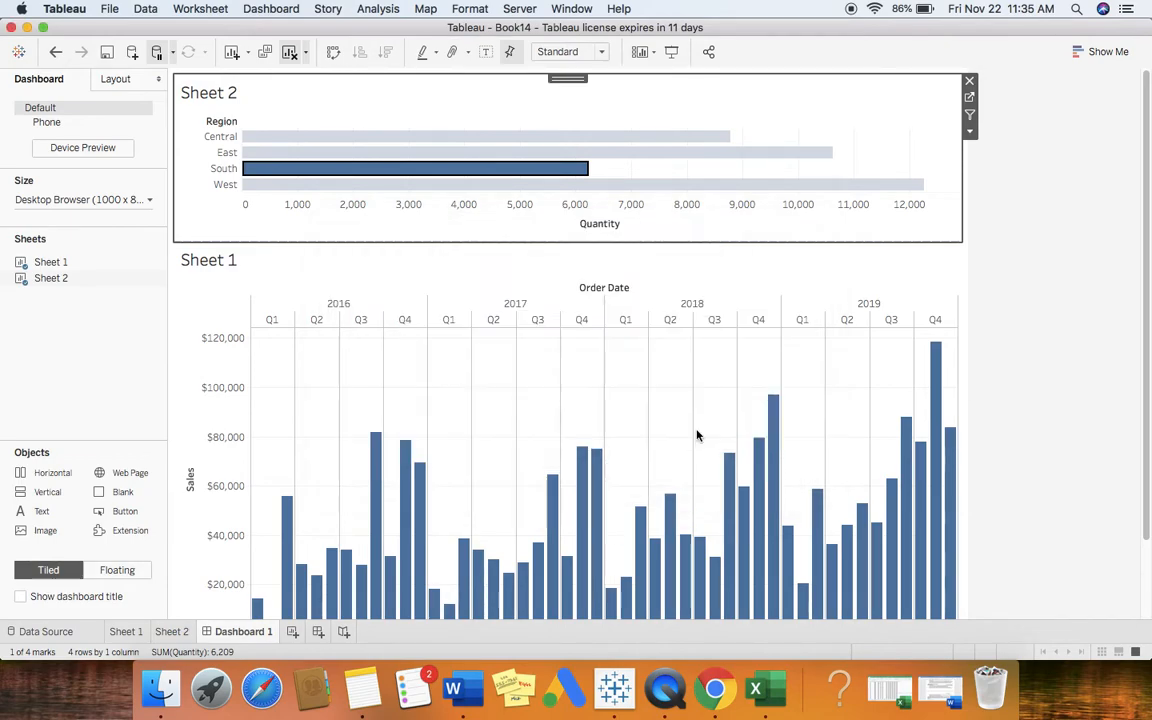
left_click(494, 159)
left_click(494, 134)
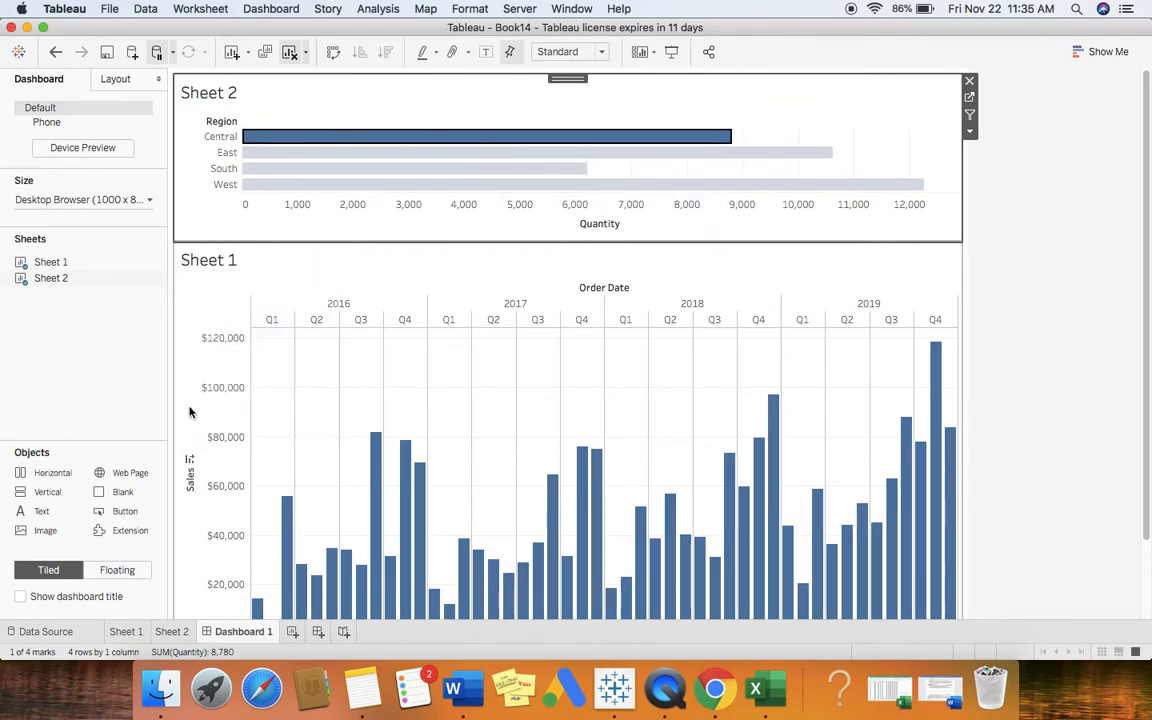
- Colour Sheet 1's monthly sales bars by Region Set and return to Dashboard 1
left_click(122, 633)
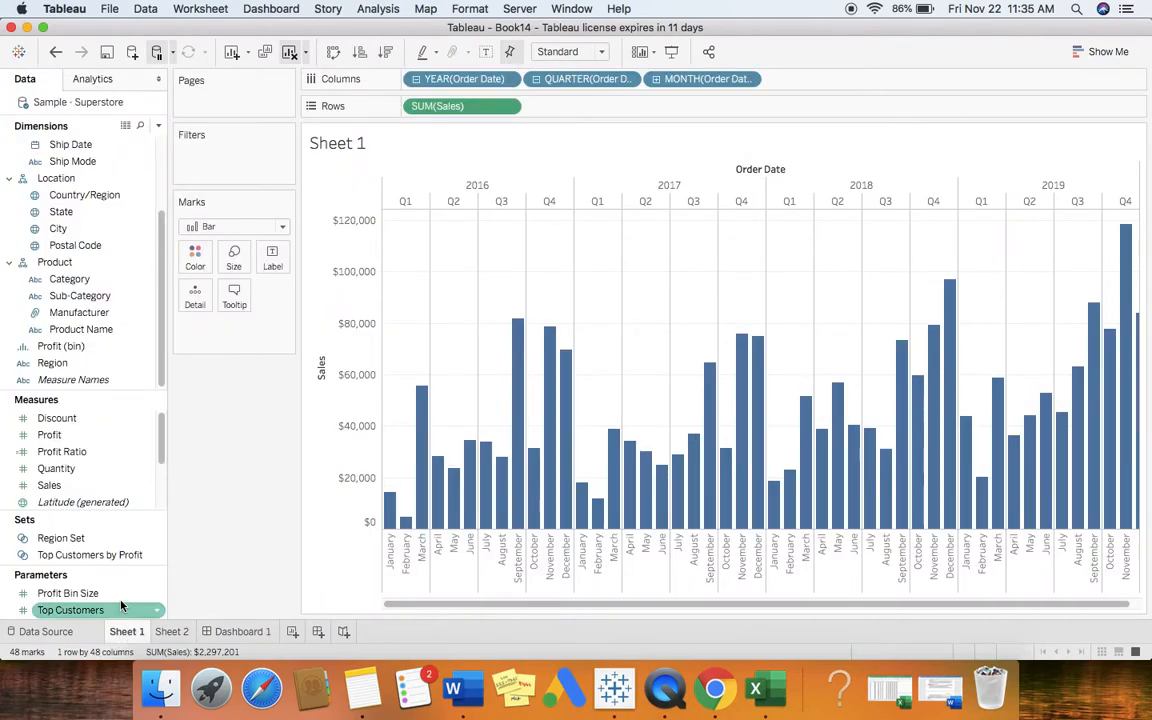
left_click_drag(110, 547, 196, 260)
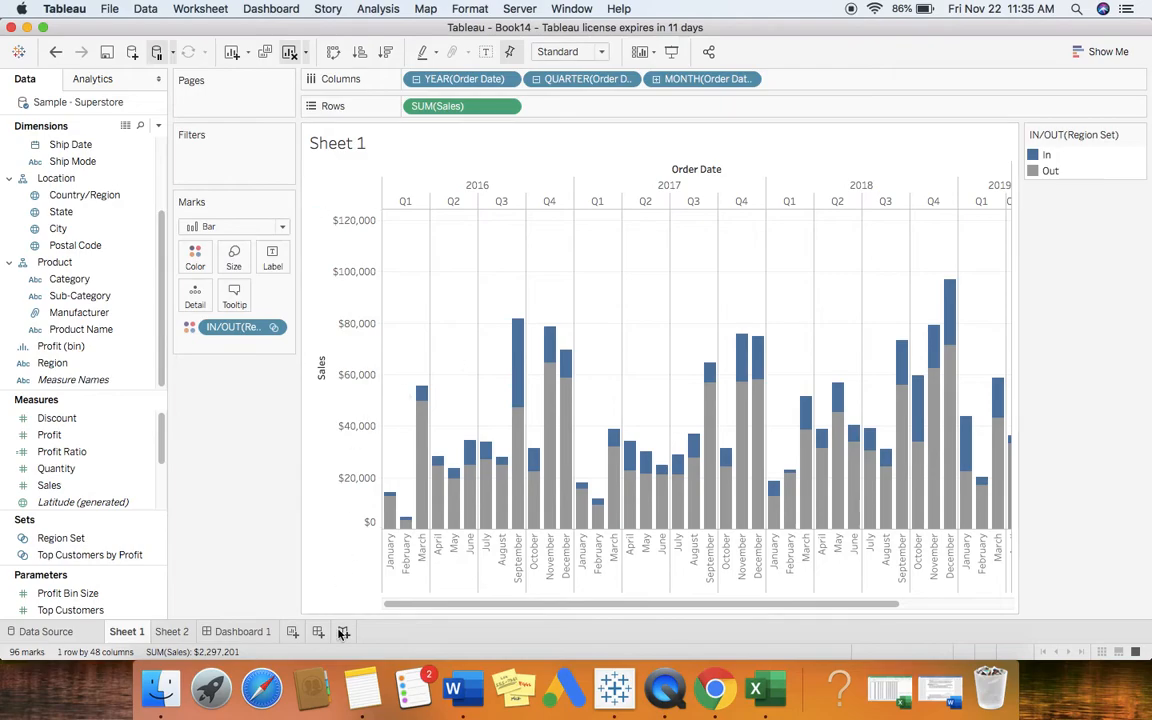
left_click(240, 632)
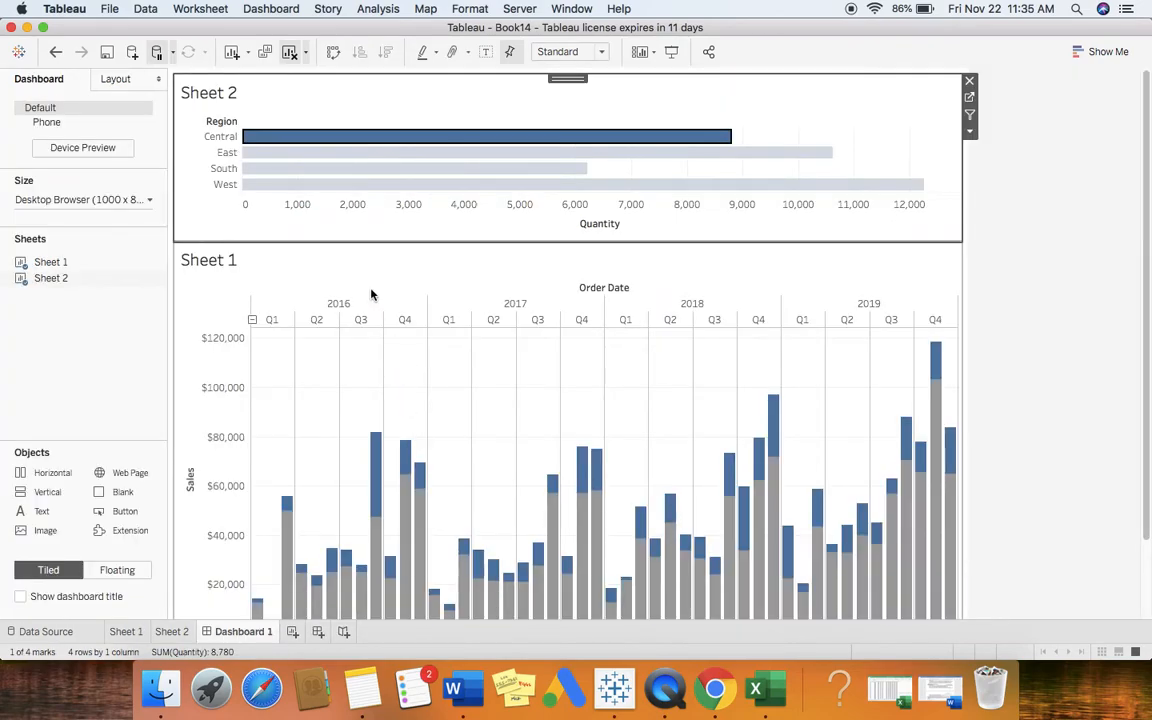
- Select the East, South and West bars in turn and examine each region's share in the monthly sales chart
left_click(377, 156)
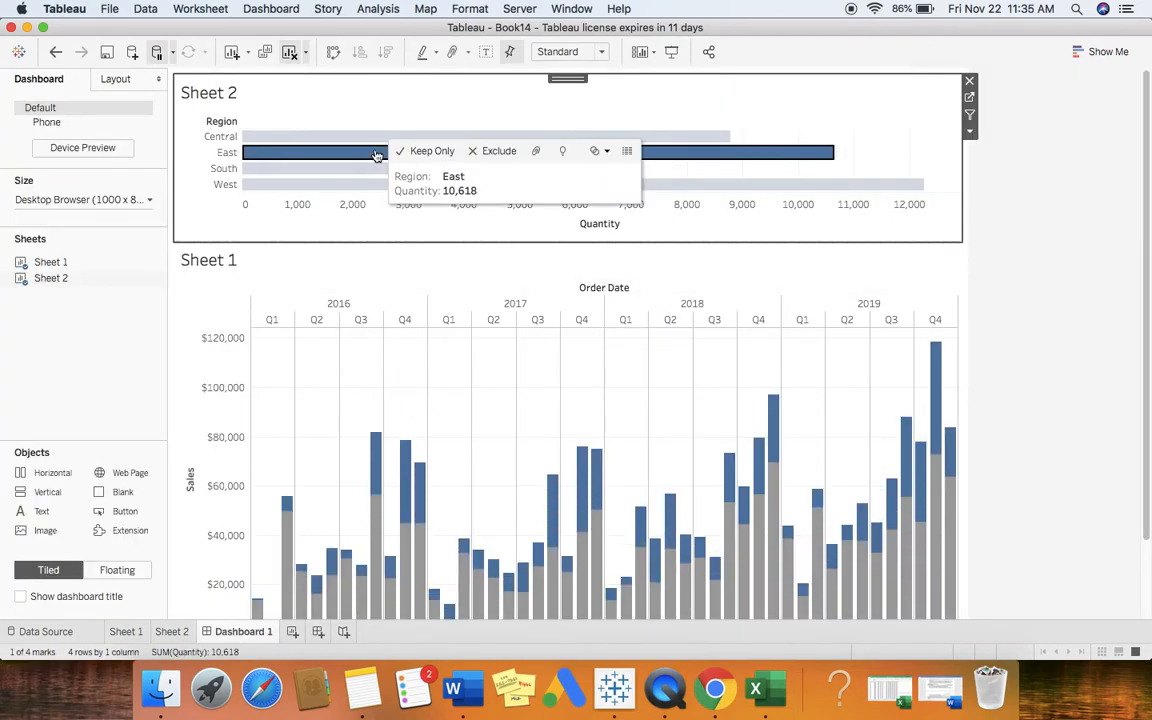
left_click(343, 171)
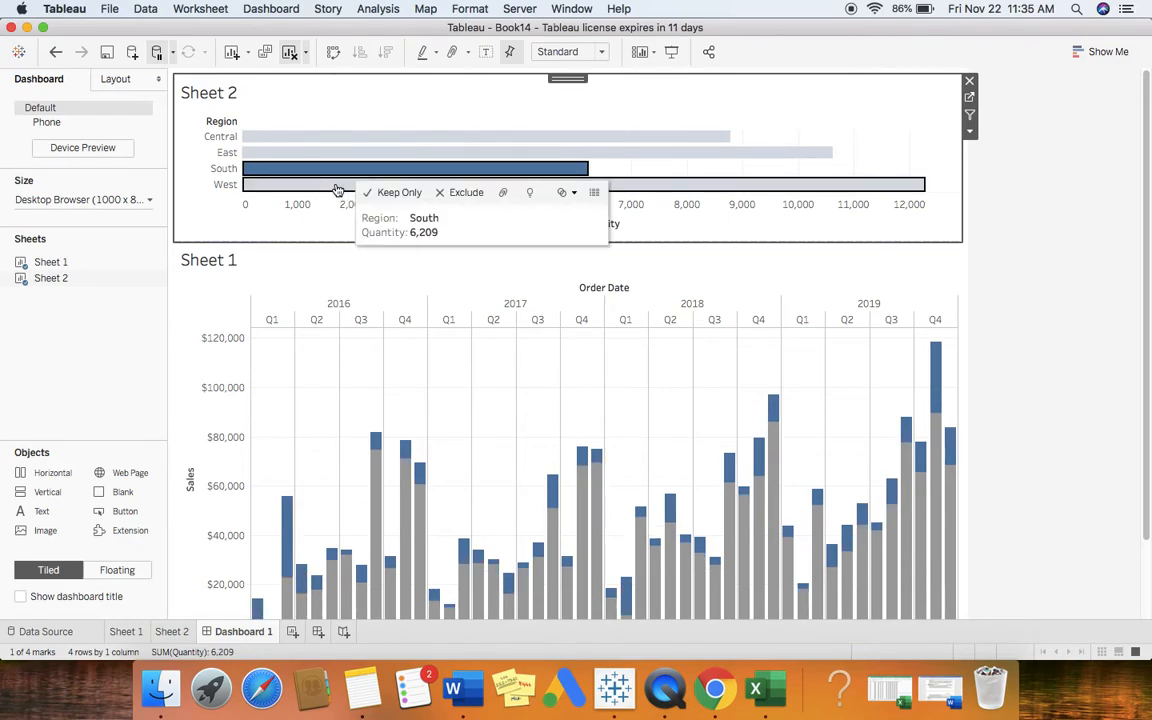
left_click(337, 185)
mouse_move(286, 515)
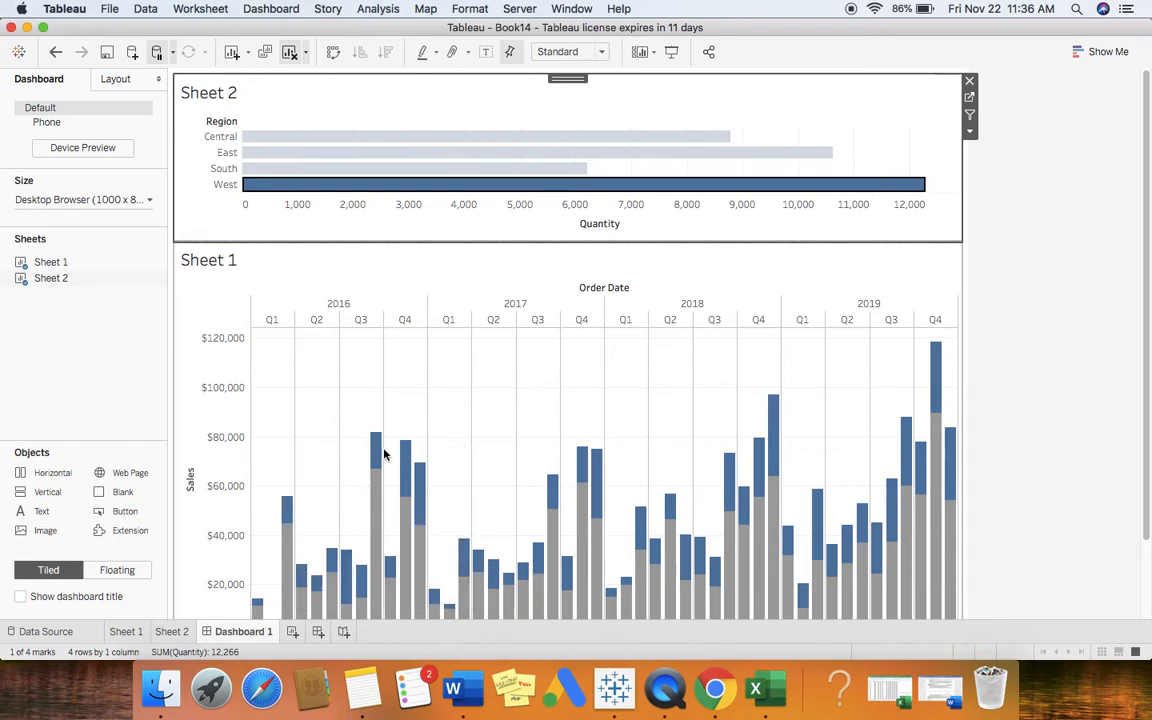
mouse_move(592, 467)
scroll(499, 410, "down", 3)
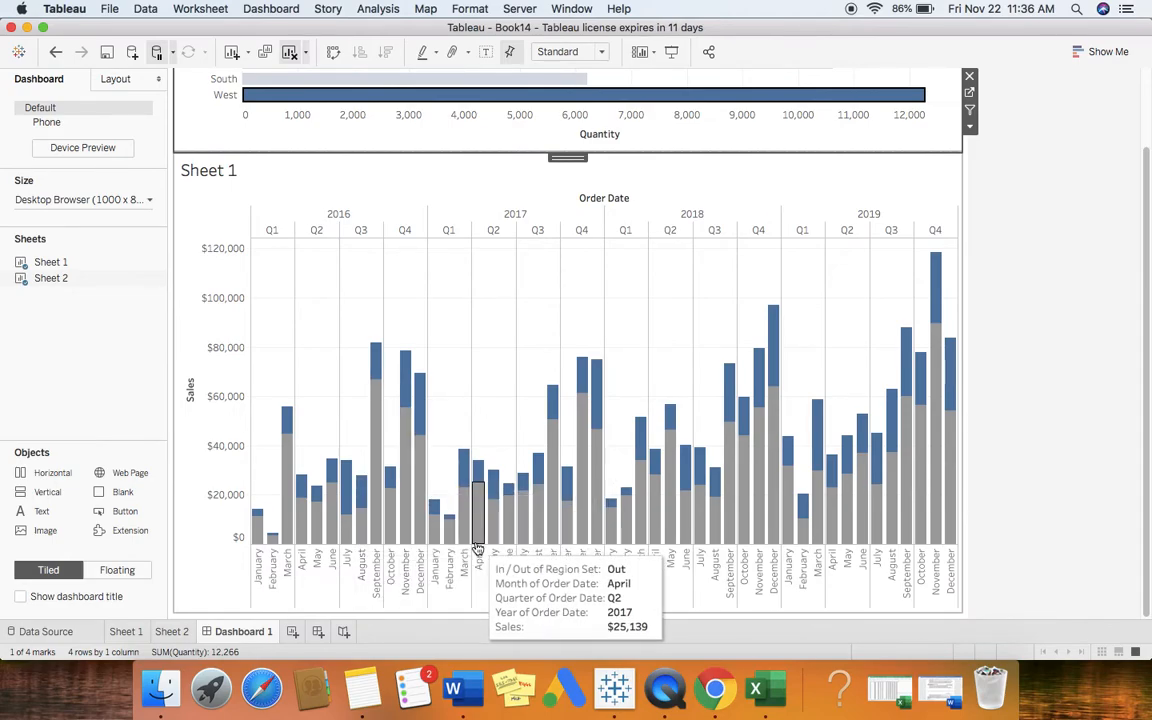
mouse_move(380, 360)
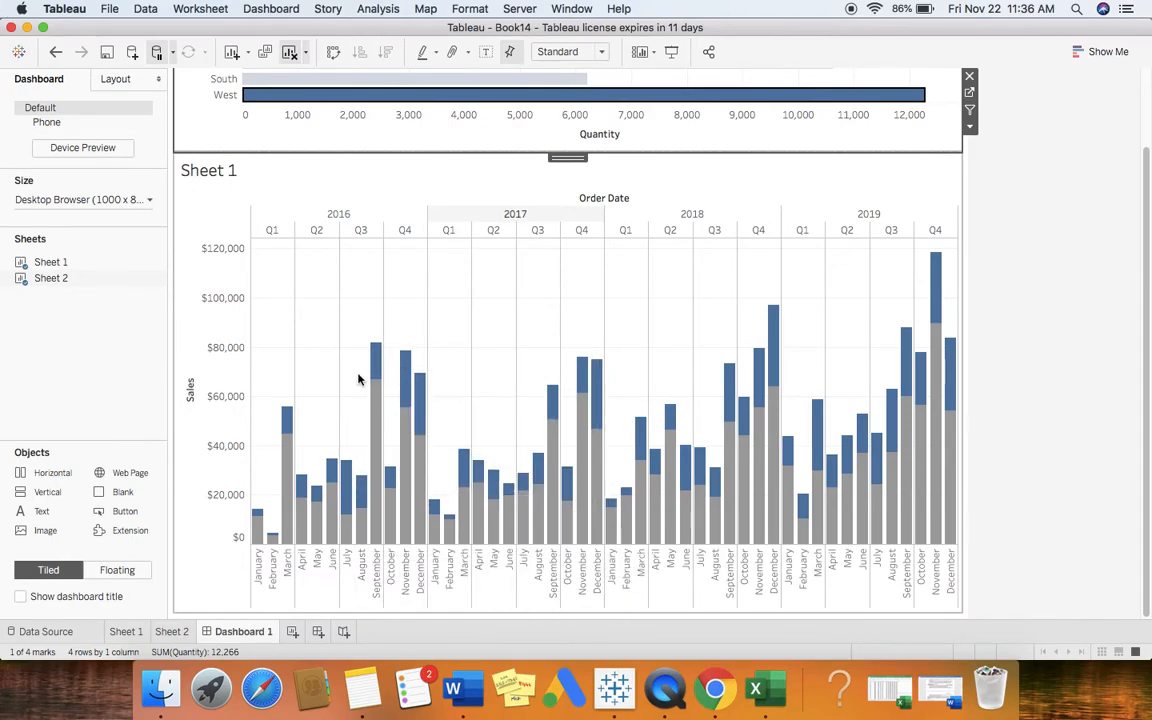
- Sort the In/Out Region Set colour field on Sheet 1 in descending order so the In portion stacks at the base of the bars
left_click(126, 632)
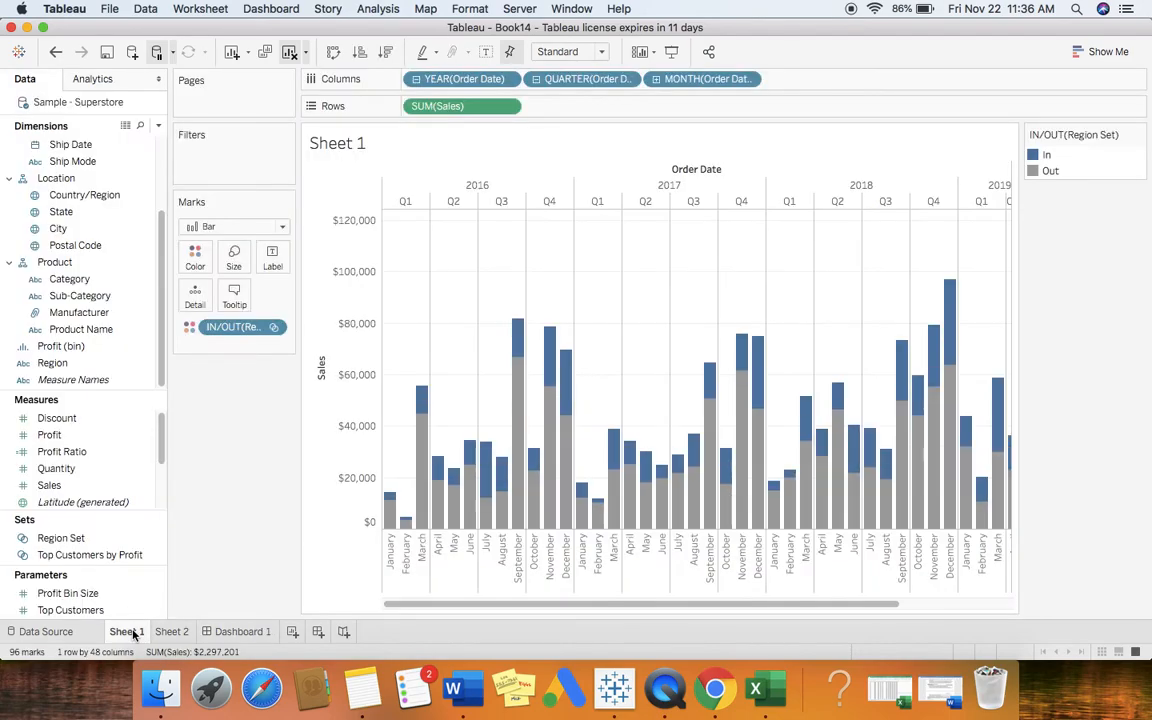
left_click(275, 328)
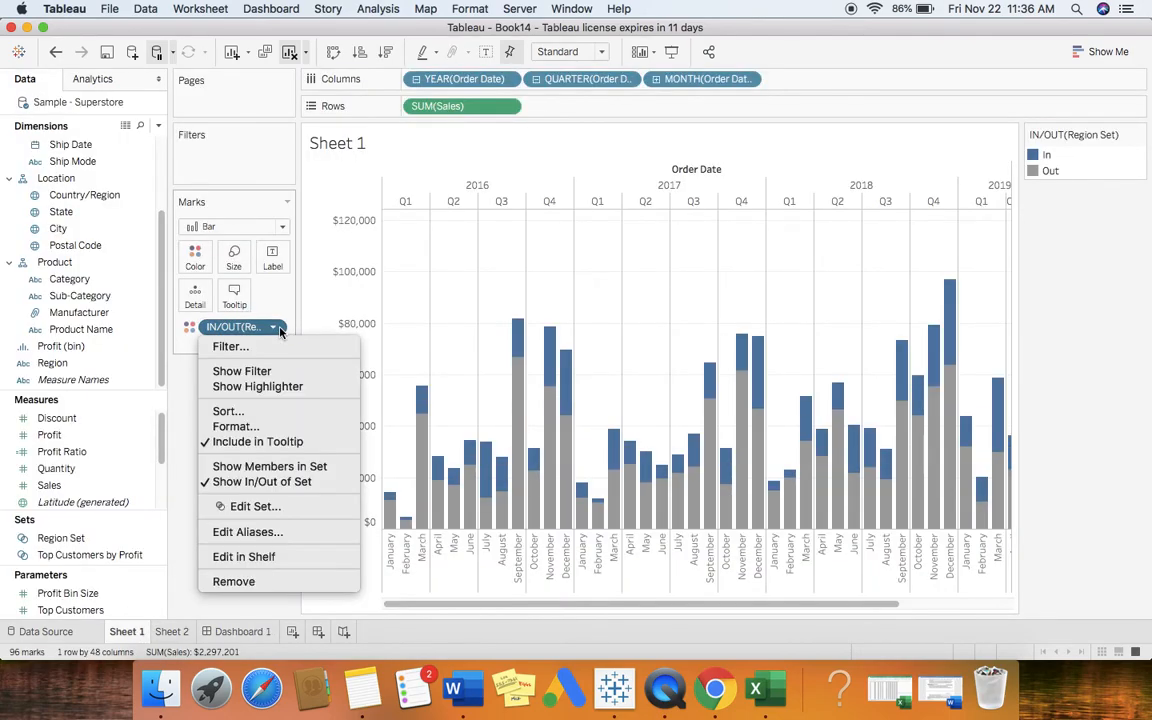
left_click(267, 410)
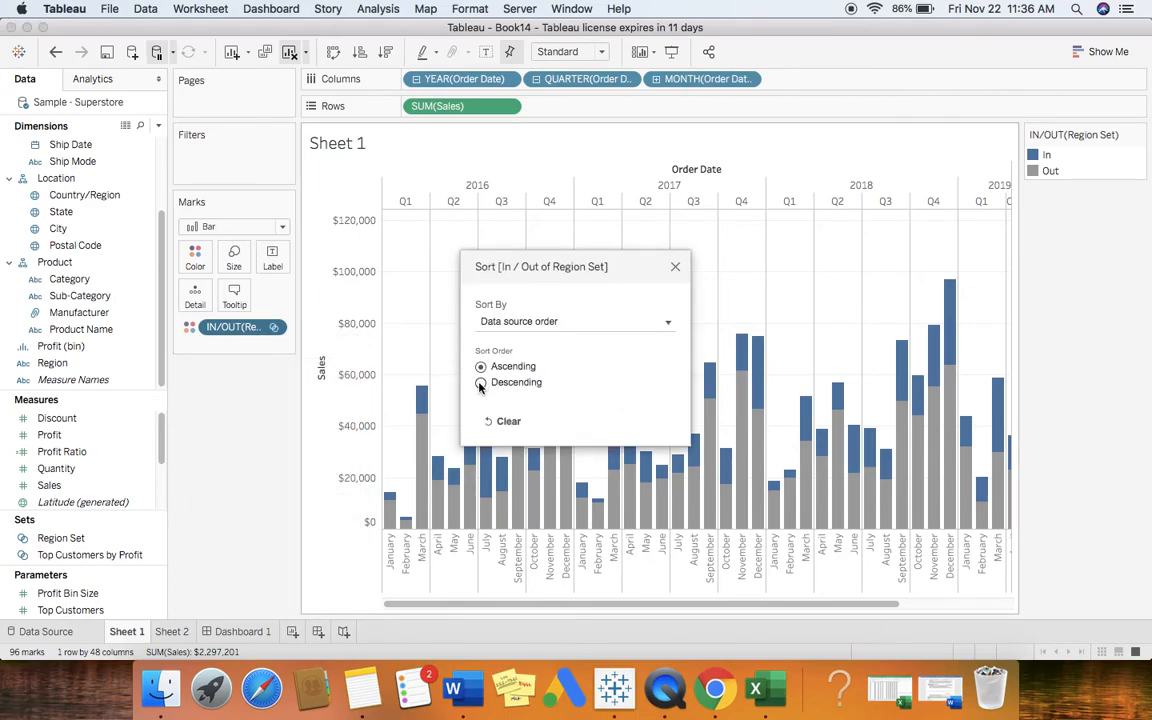
left_click(481, 384)
left_click(481, 367)
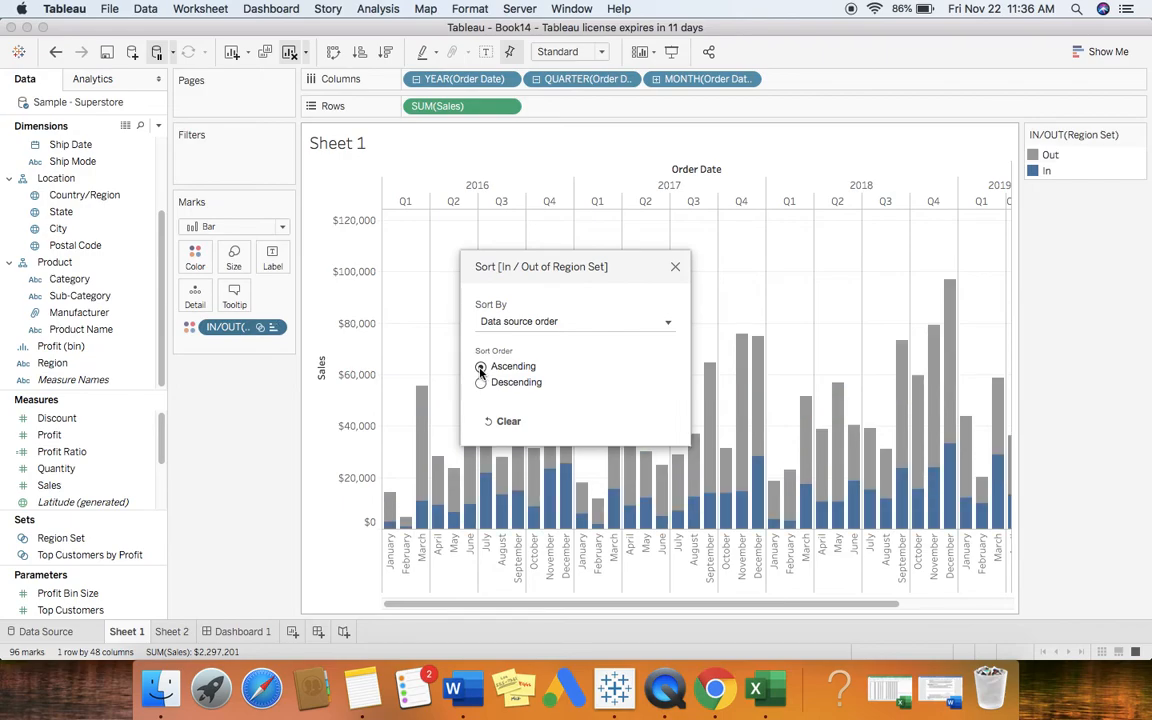
left_click(675, 266)
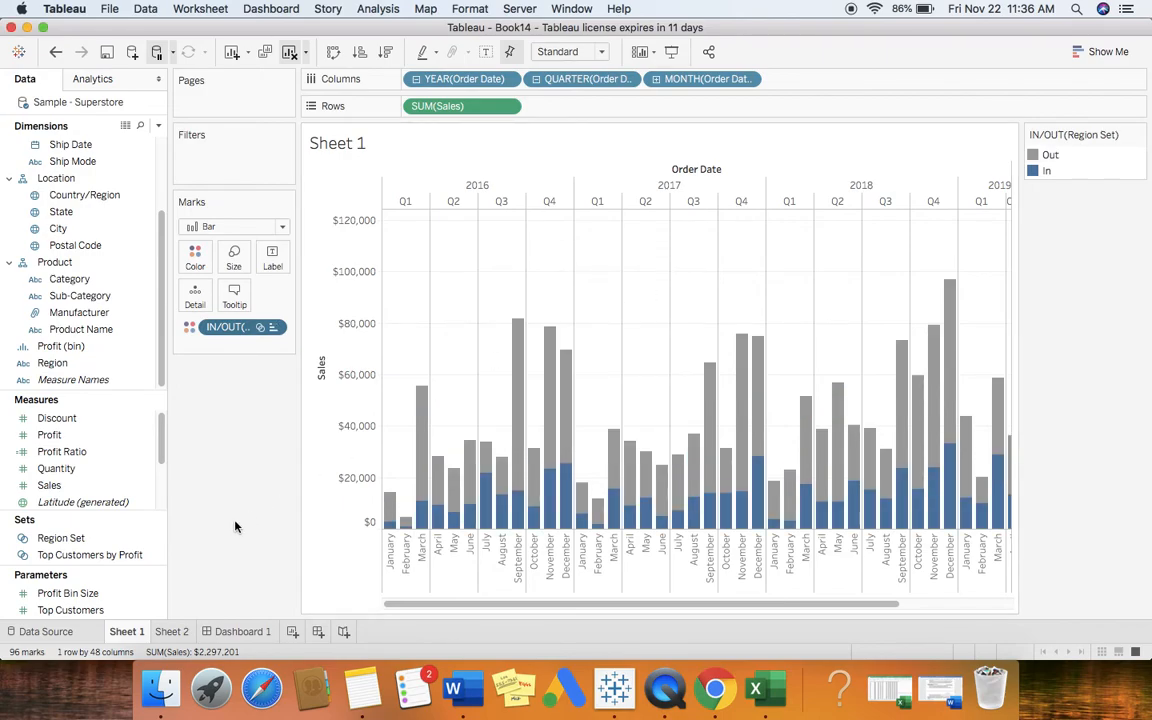
- Return to Dashboard 1 and select the Central region to check its share at the base of the monthly sales bars
left_click(236, 632)
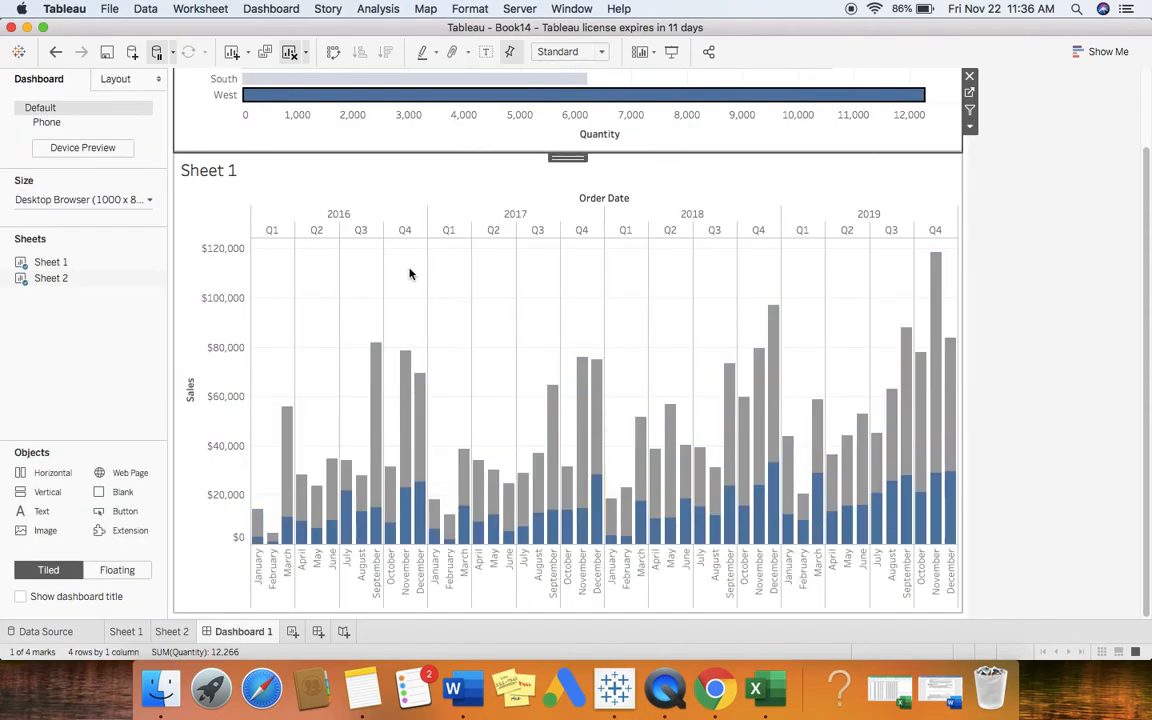
left_click(352, 136)
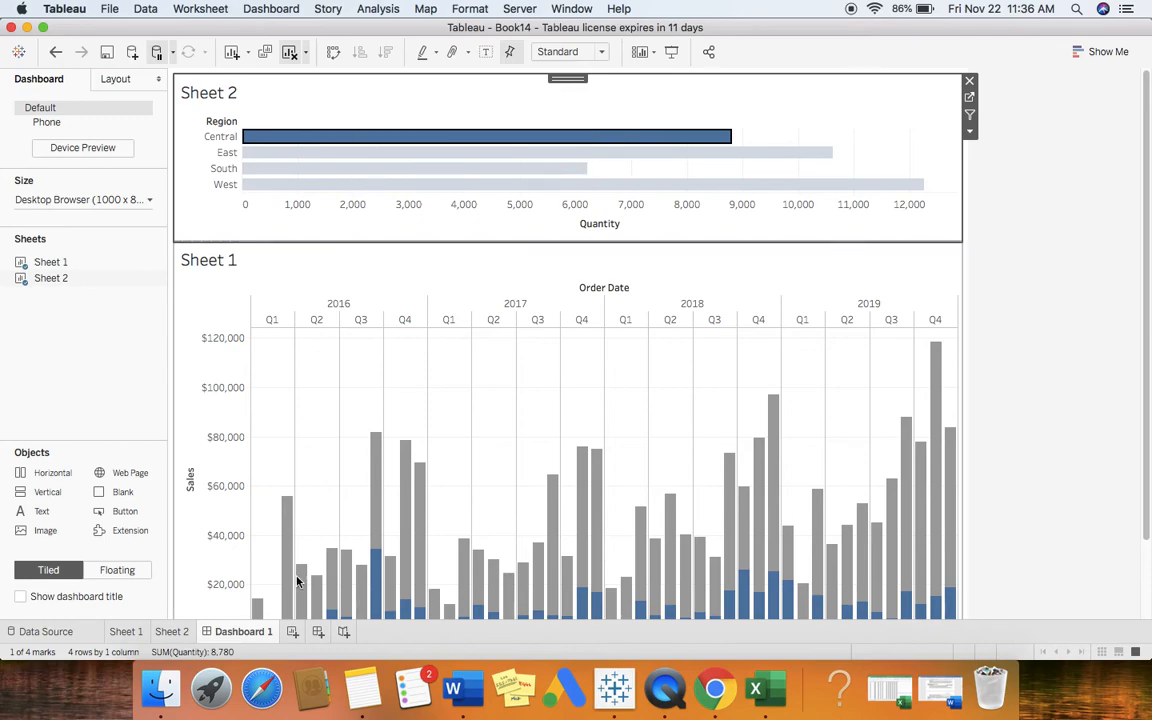
scroll(426, 540, "down", 2)
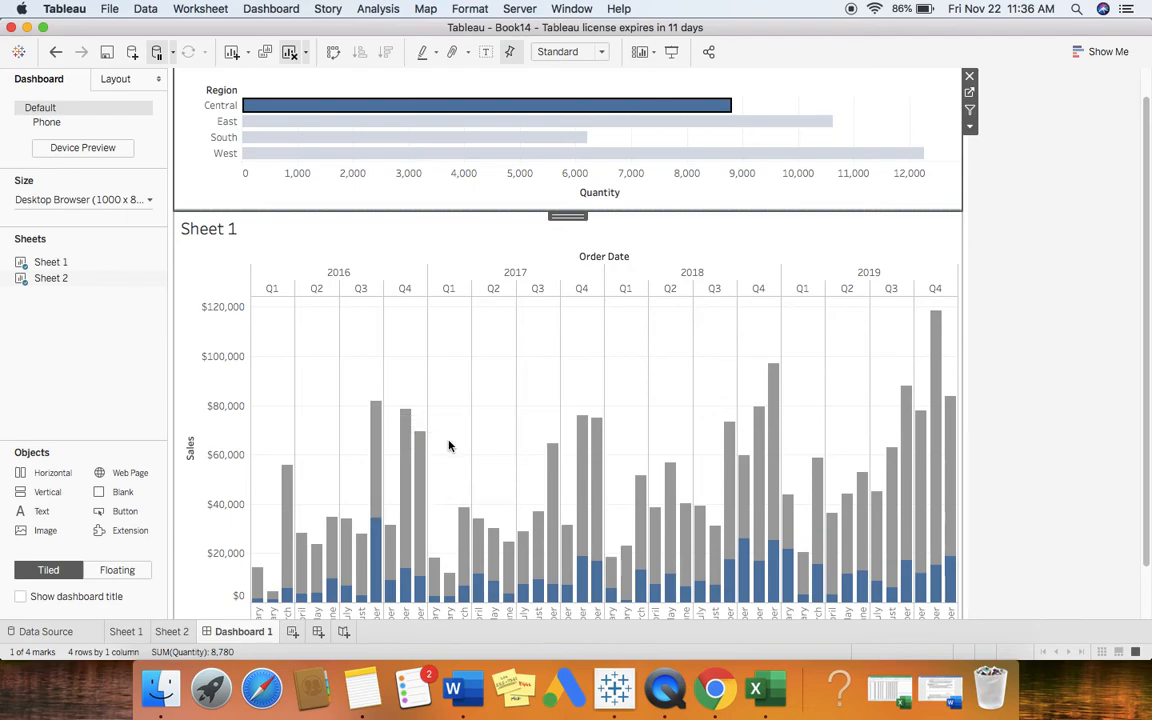
left_click(187, 107)
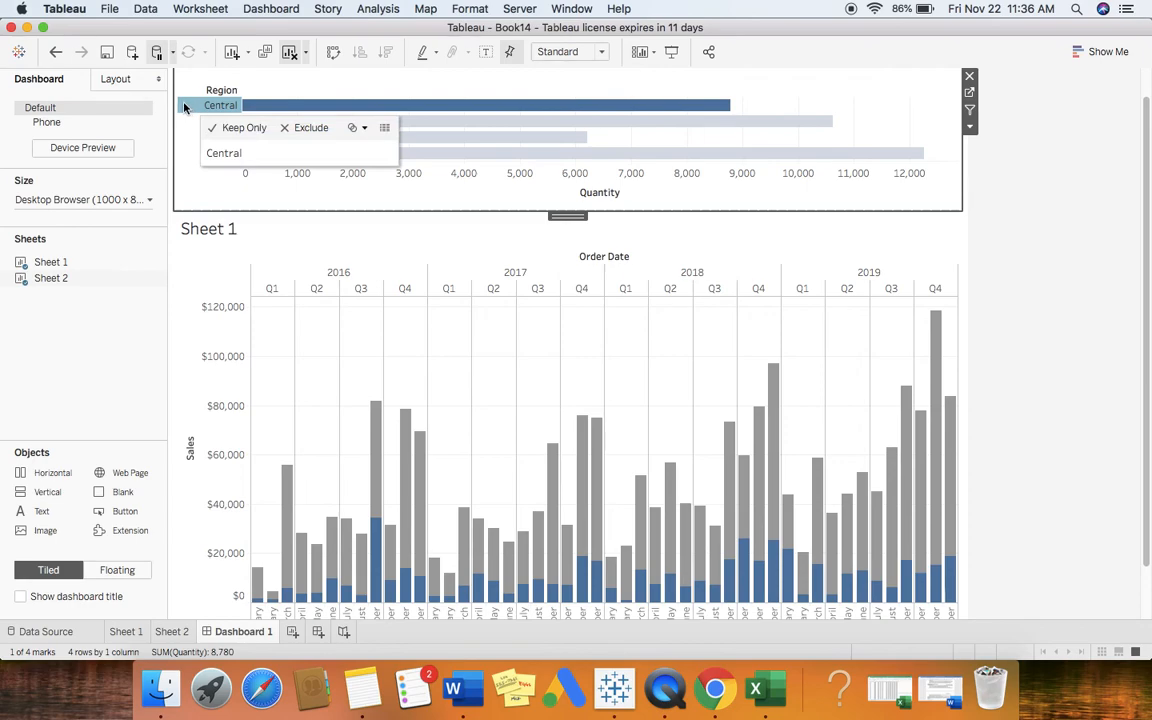
- Add East, South and West to the Central selection one by one and examine their combined share of monthly sales
left_click(186, 121, "super")
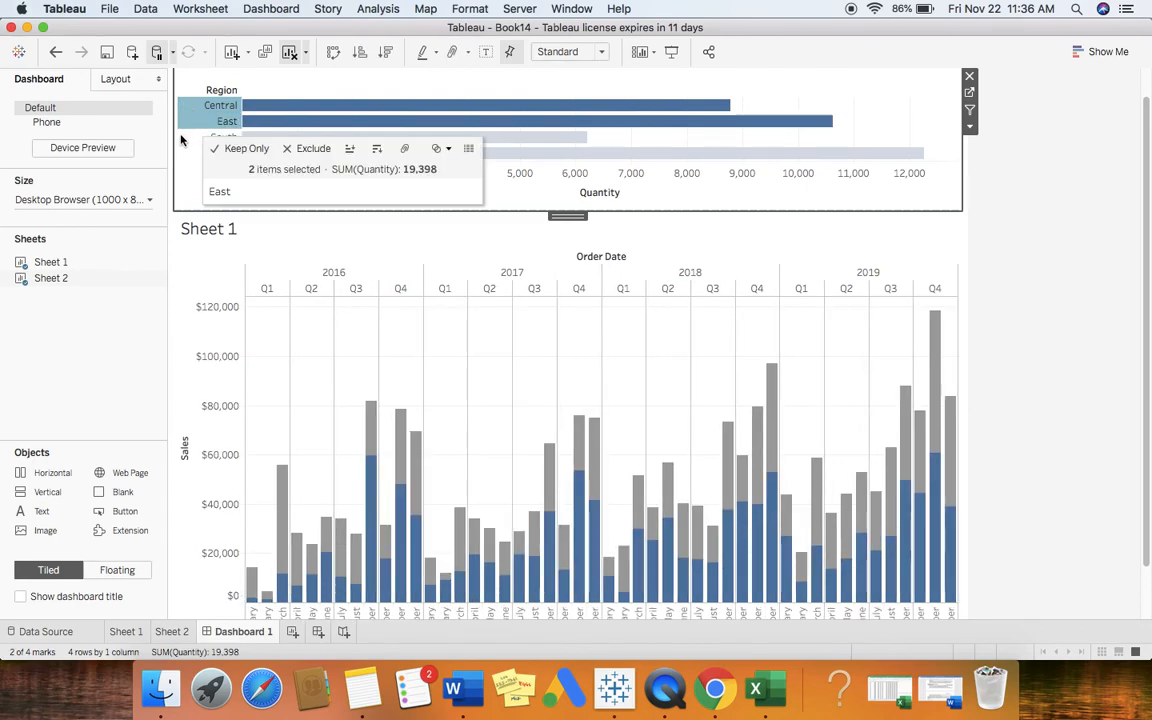
left_click(184, 139, "super")
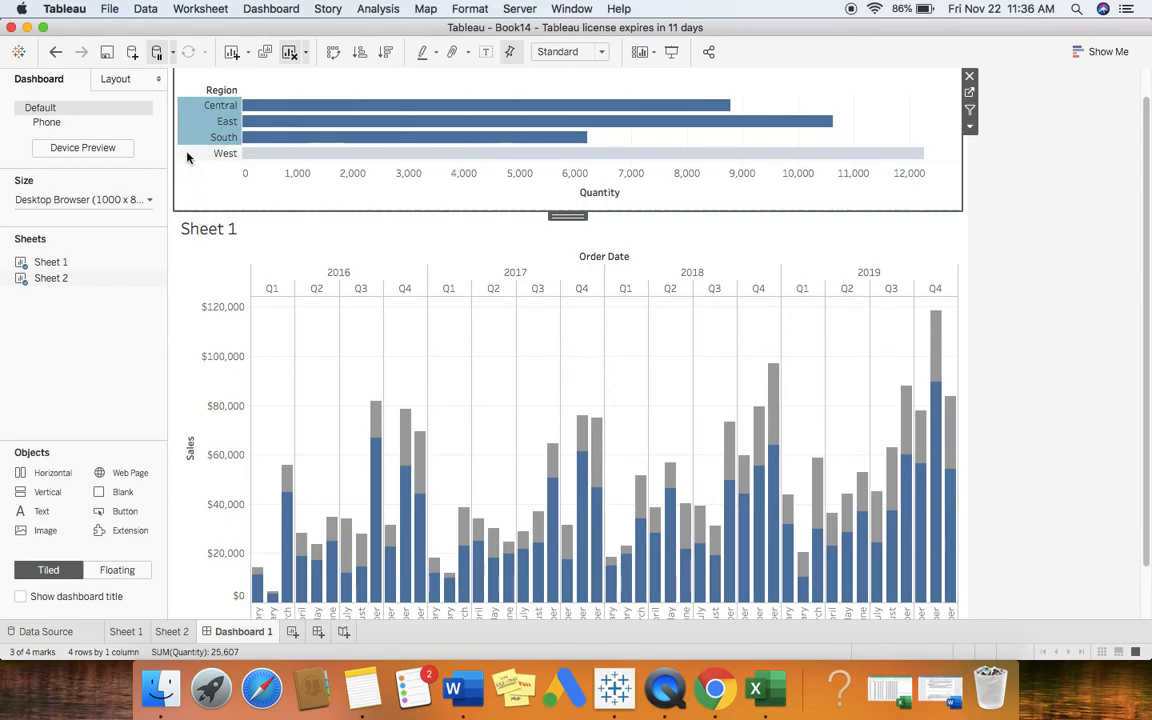
left_click(188, 155, "super")
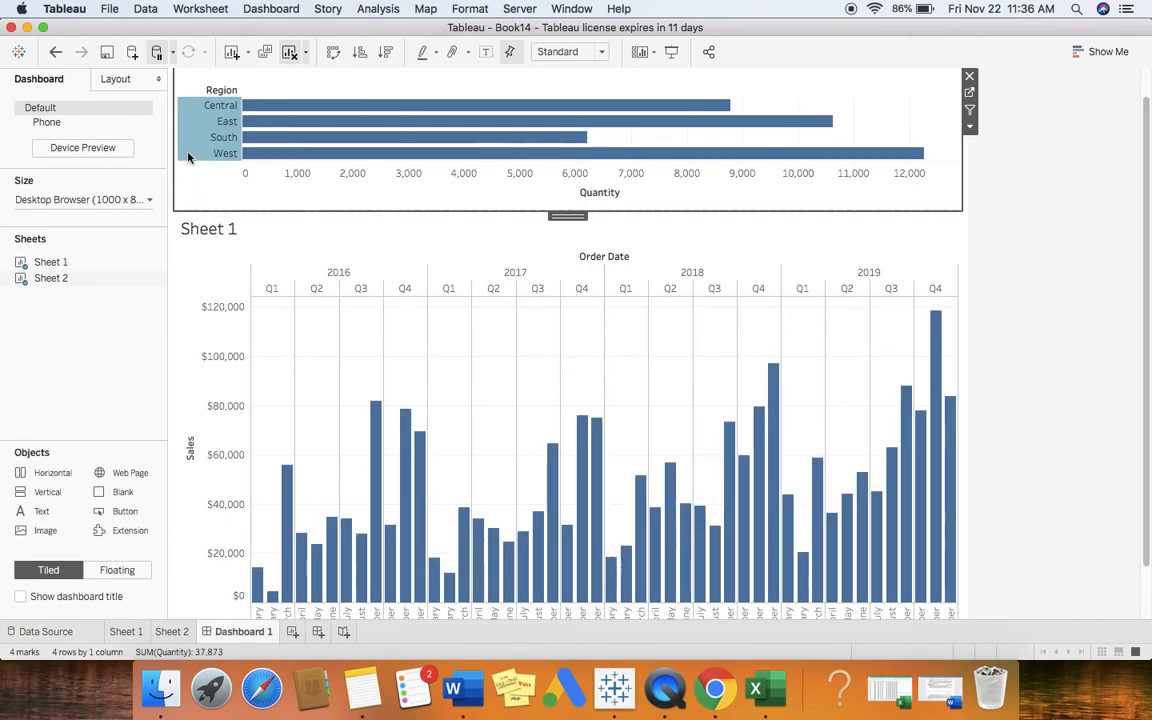
- Select only the South region, then only East, and compare each one's share in the monthly sales chart
left_click(193, 140)
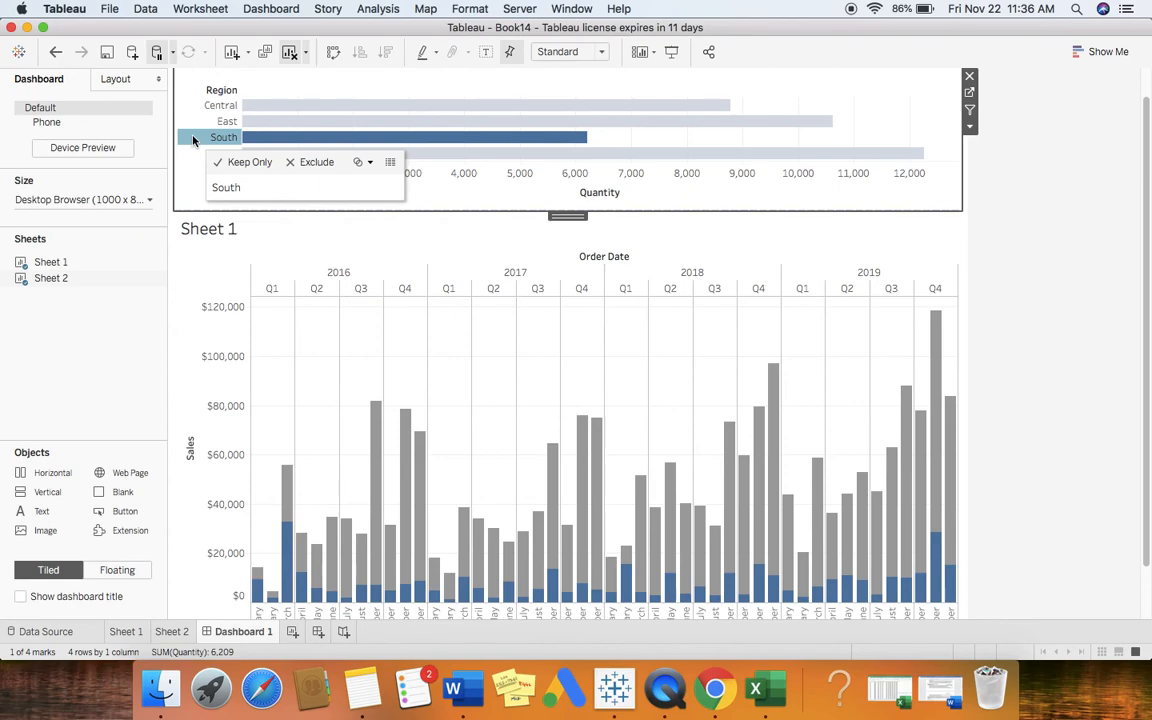
left_click(202, 124)
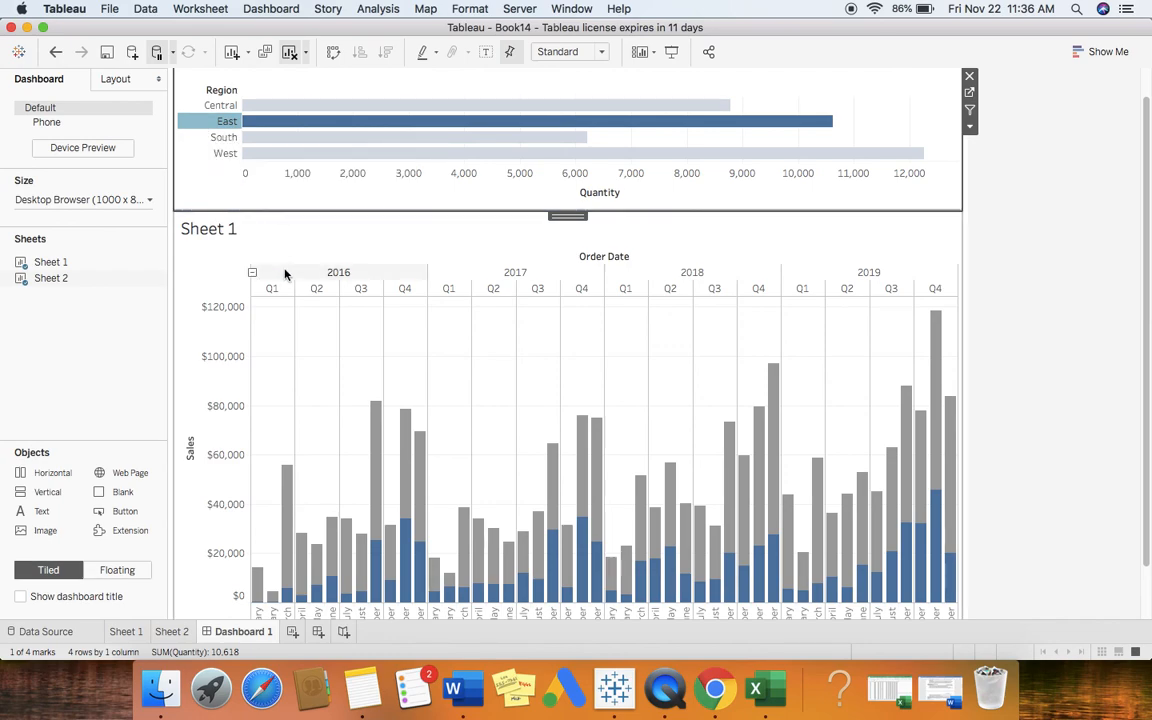
scroll(316, 228, "up", 2)
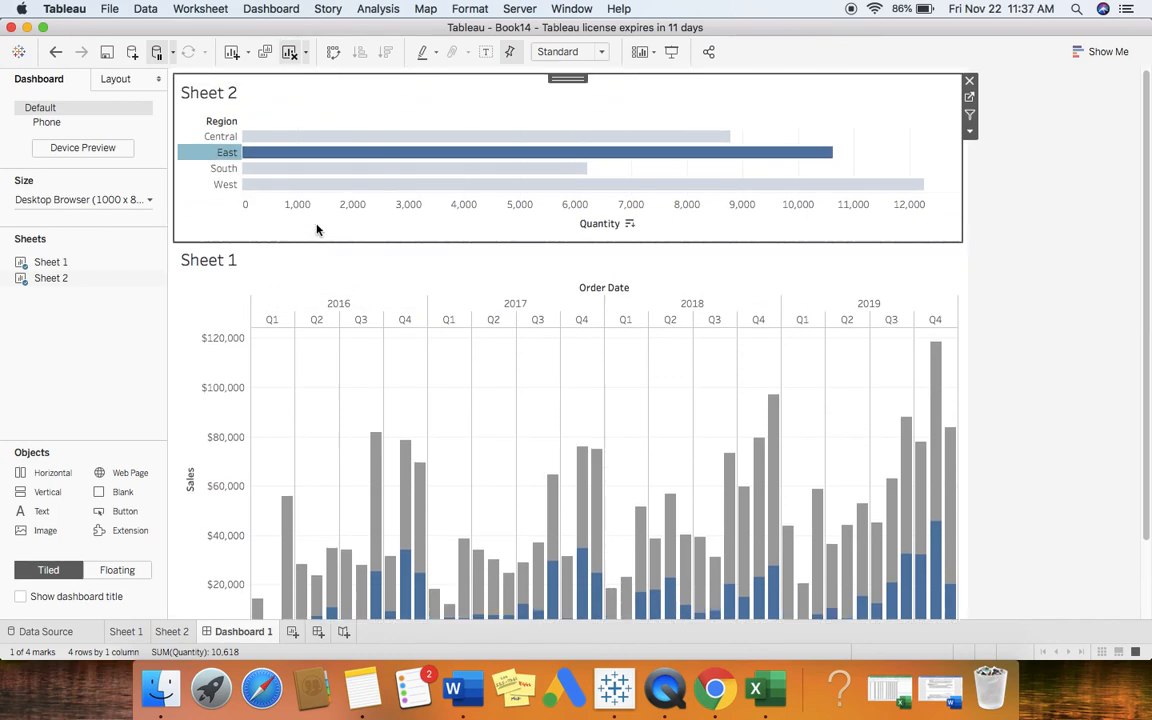